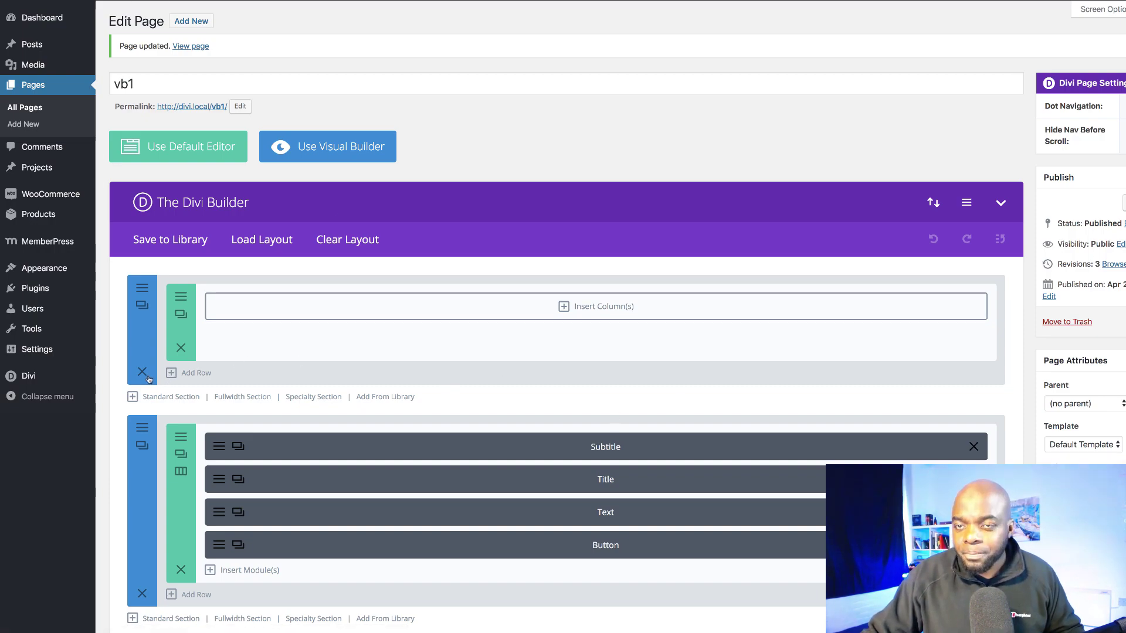
Remove the trailing 's' so the heading reads 'Veggie Spring roll', then preview it on desktop
click(143, 373)
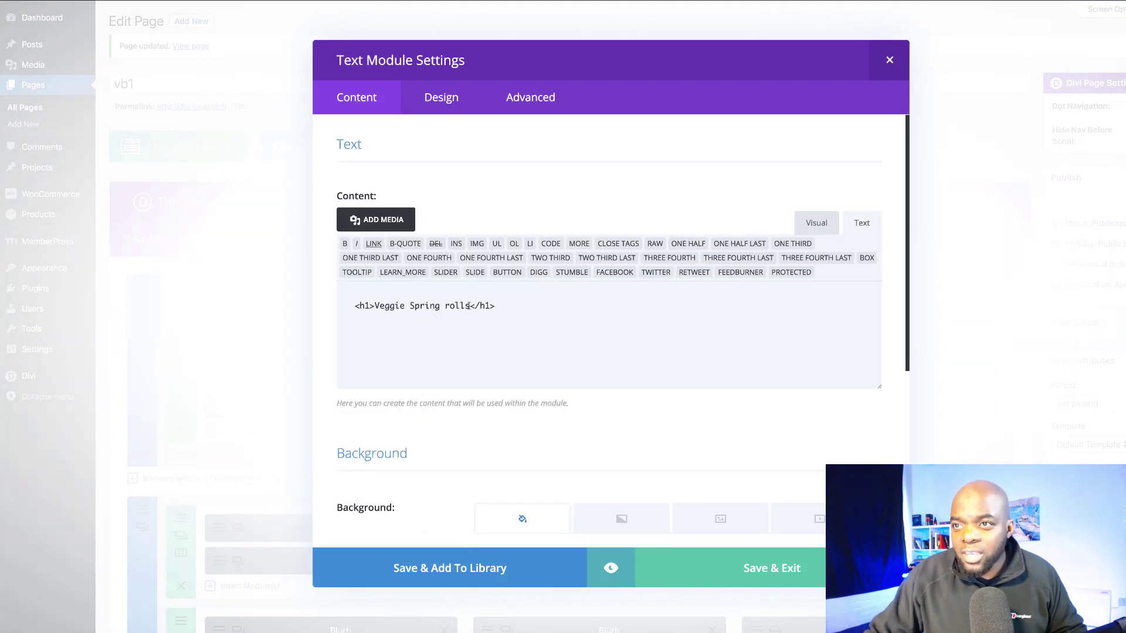
click(468, 305)
key(BackSpace)
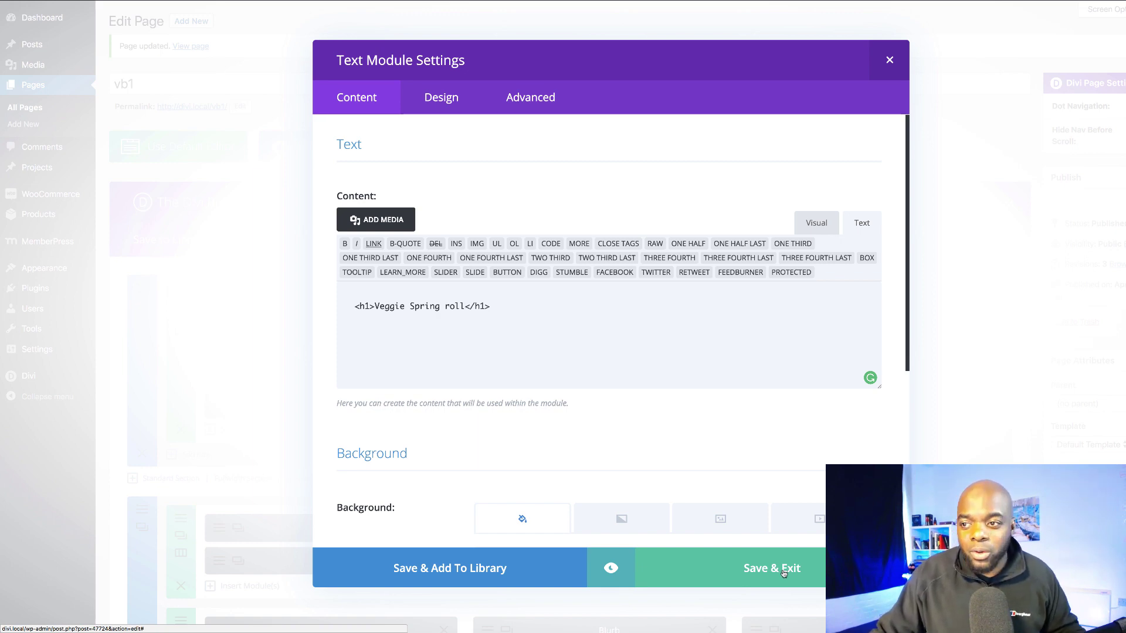
click(612, 571)
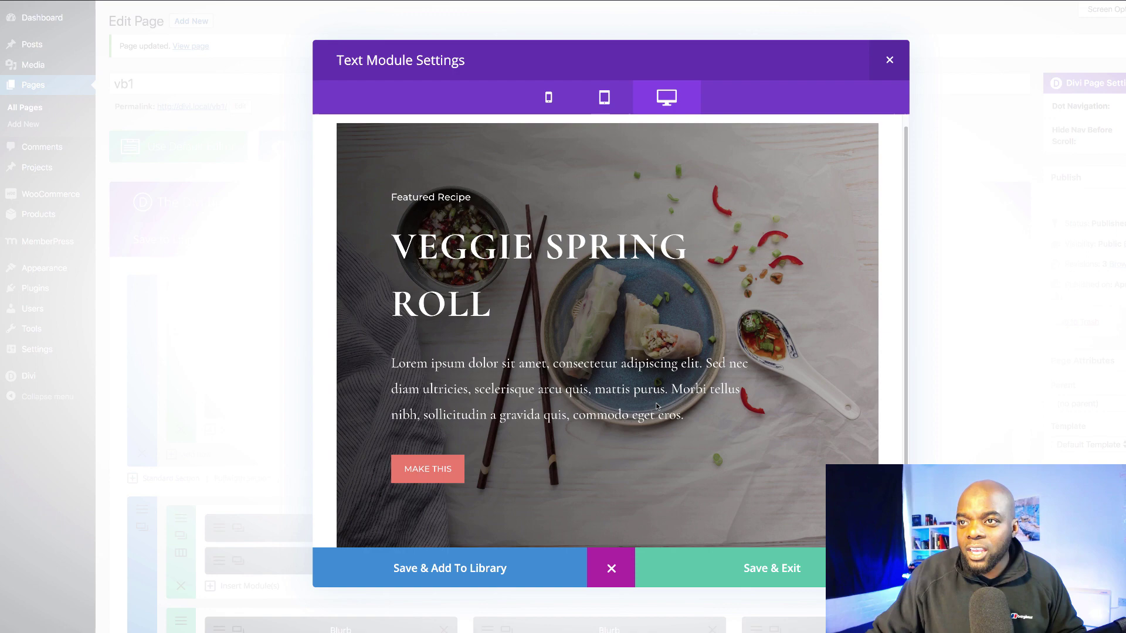
scroll(657, 406, up, 1)
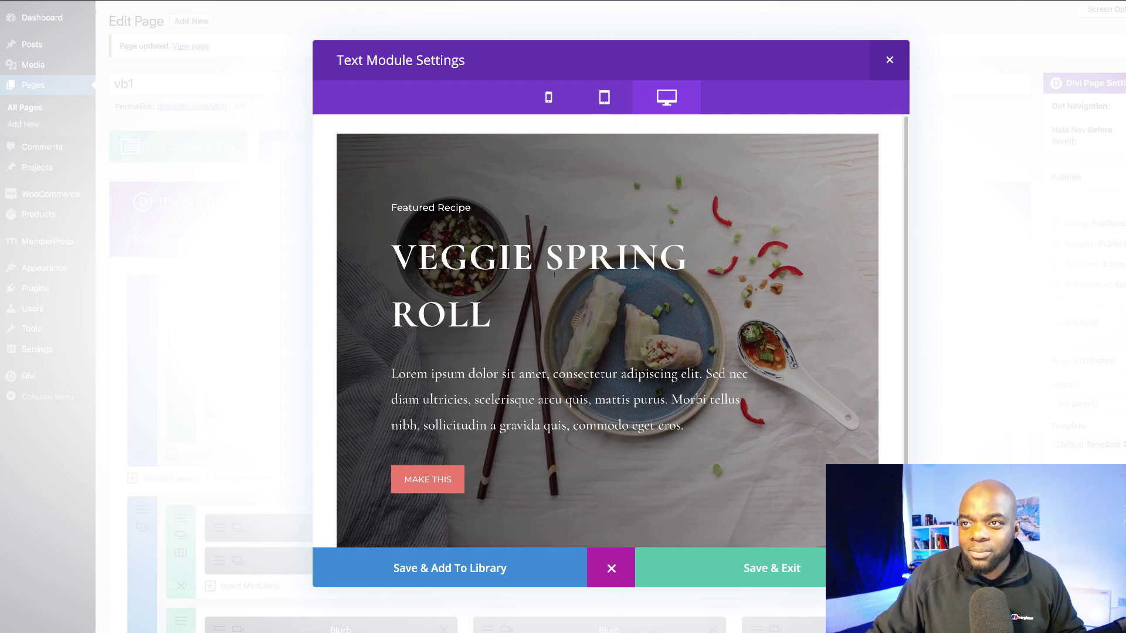
Close the text module settings and scroll vb1's Visual Builder to the 'Take care of your body' section
click(889, 59)
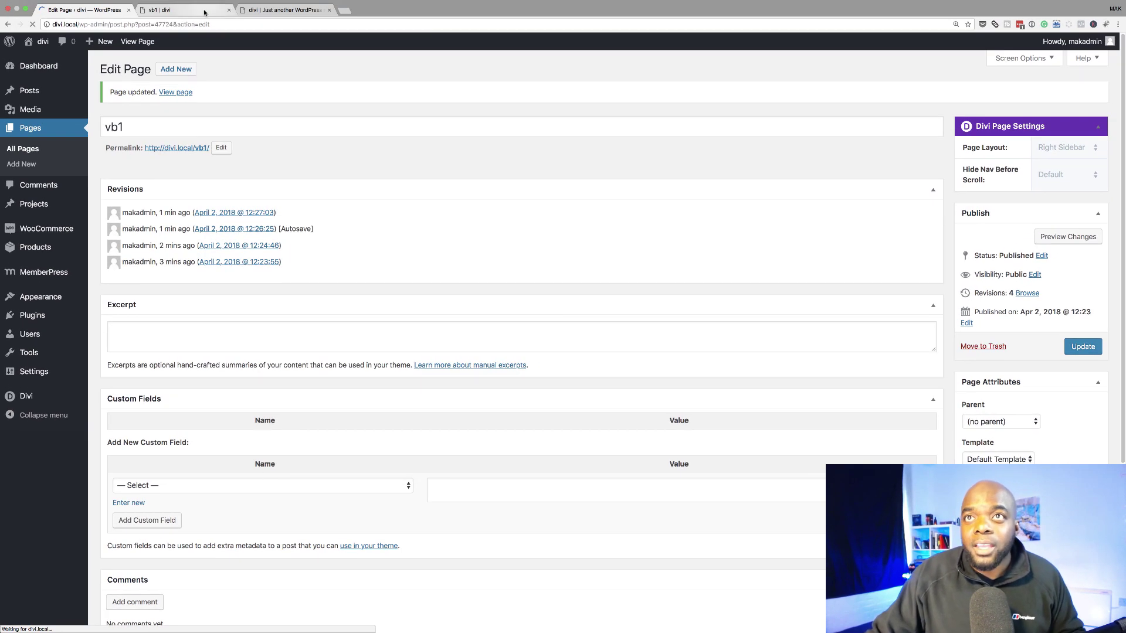
click(178, 10)
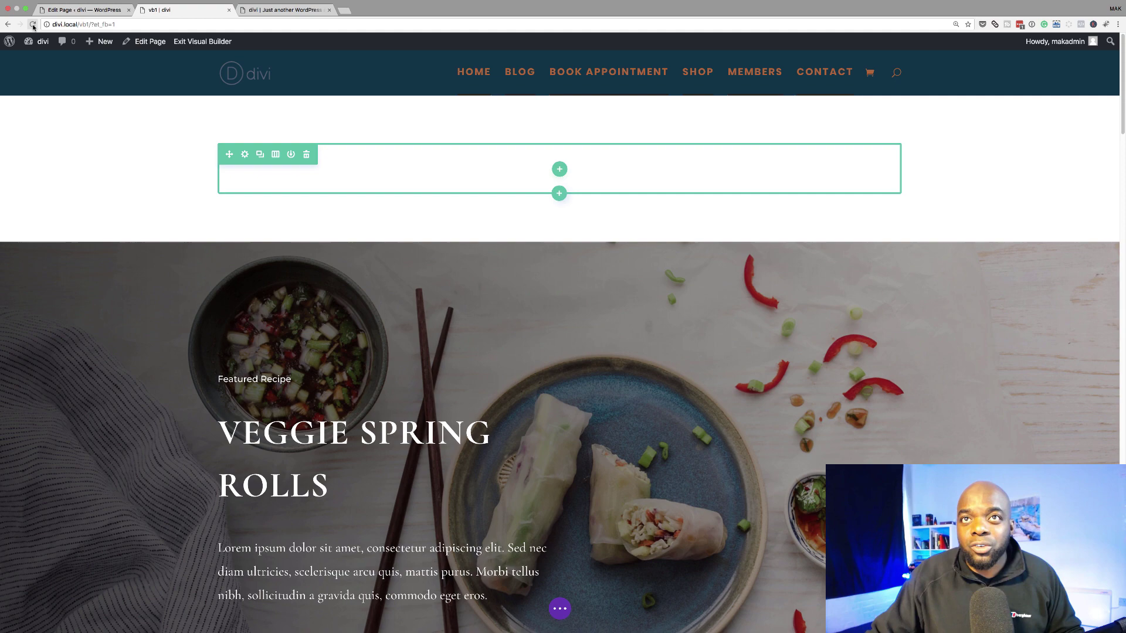
scroll(343, 389, down, 10)
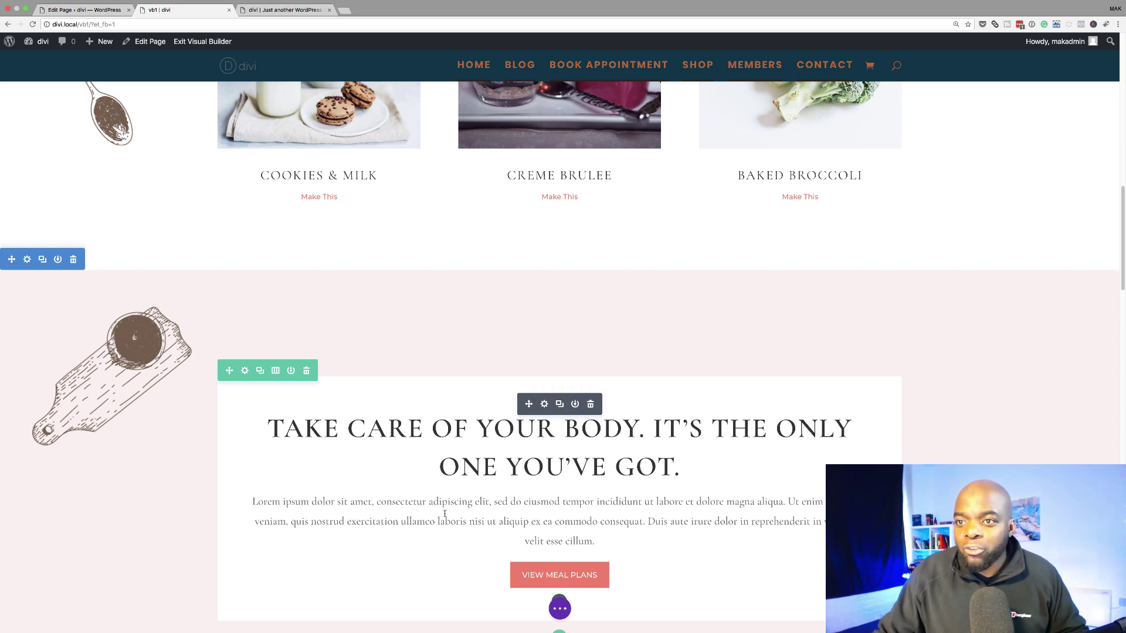
scroll(560, 411, down, 1)
In the call-to-action settings, add 'dfdffdf' after 'Lorem' in the body text
mouse_move(545, 365)
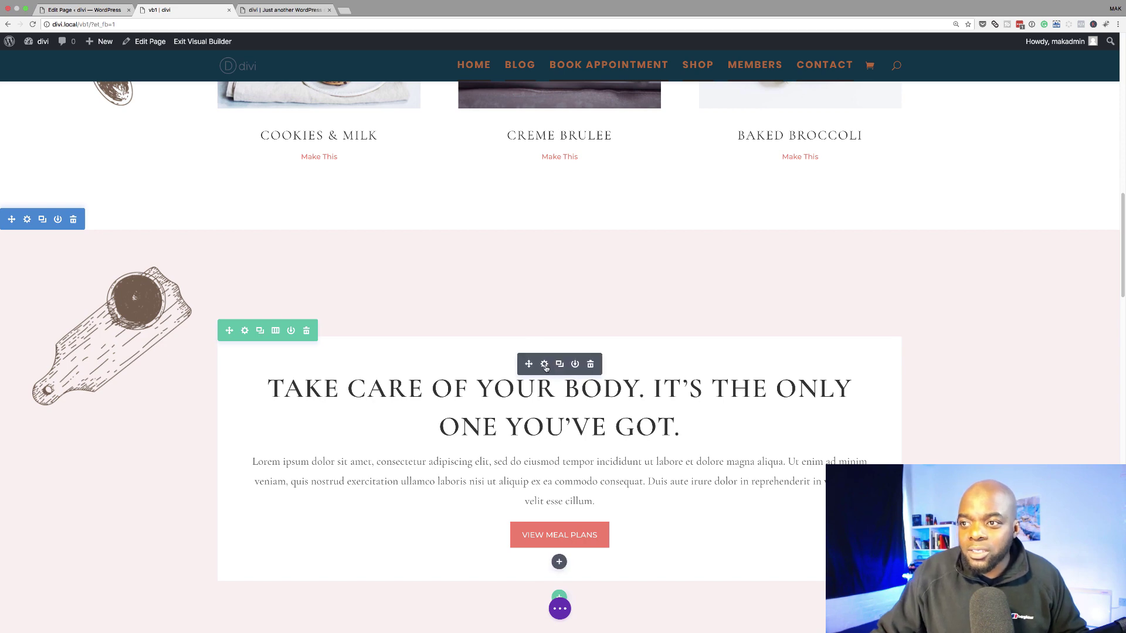
click(544, 364)
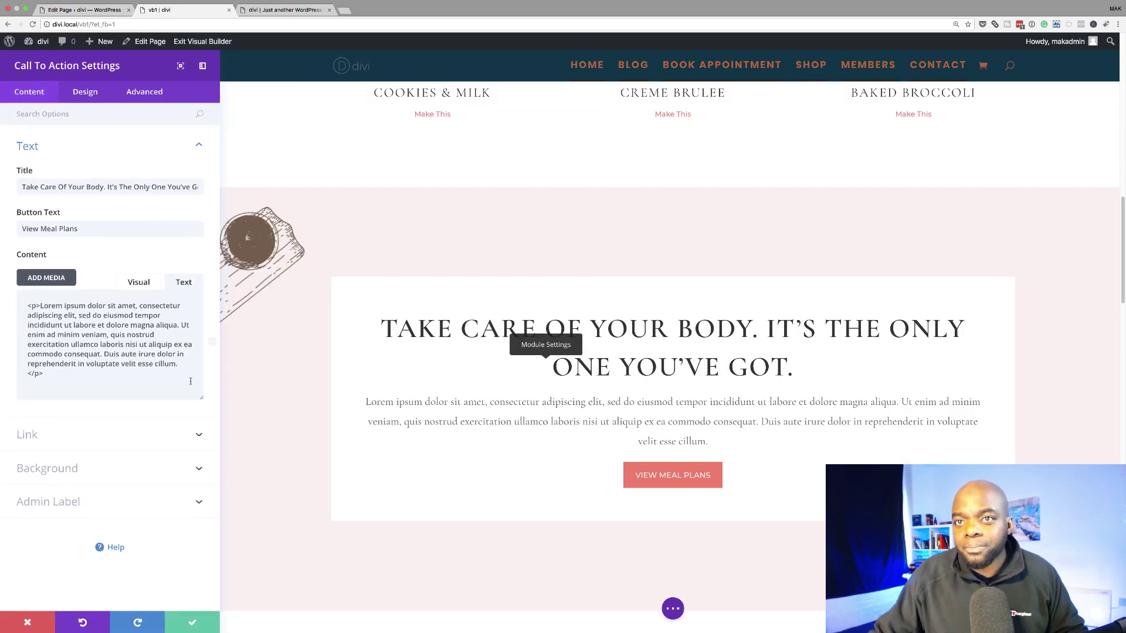
click(64, 305)
text(dfdffdf)
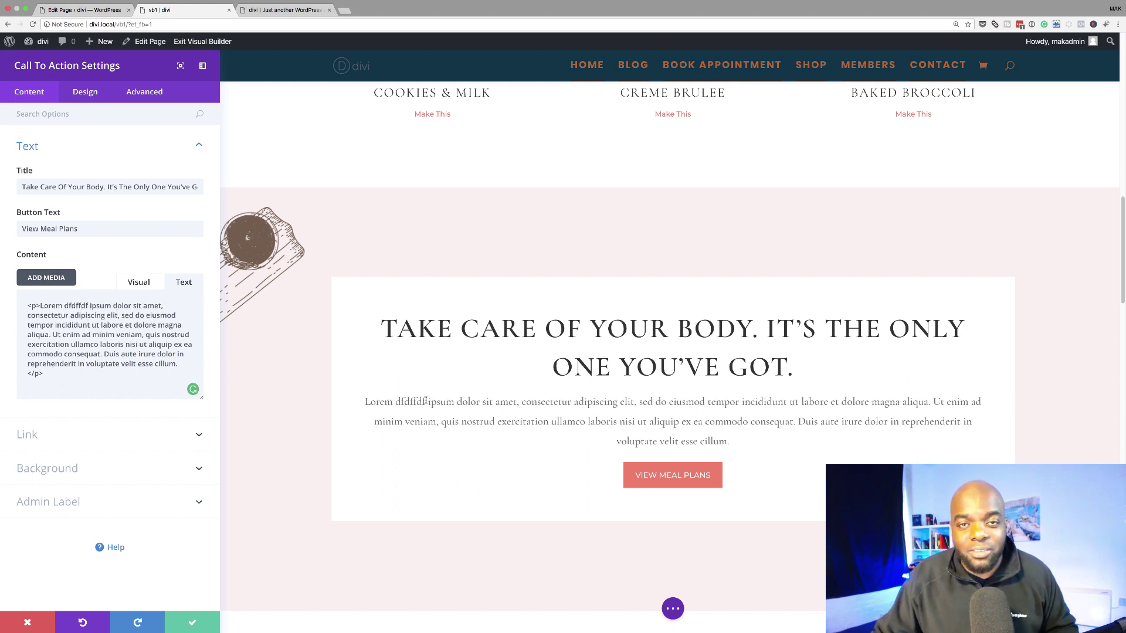
Glance at the backend Edit Page, then come back and save the call-to-action settings
click(99, 12)
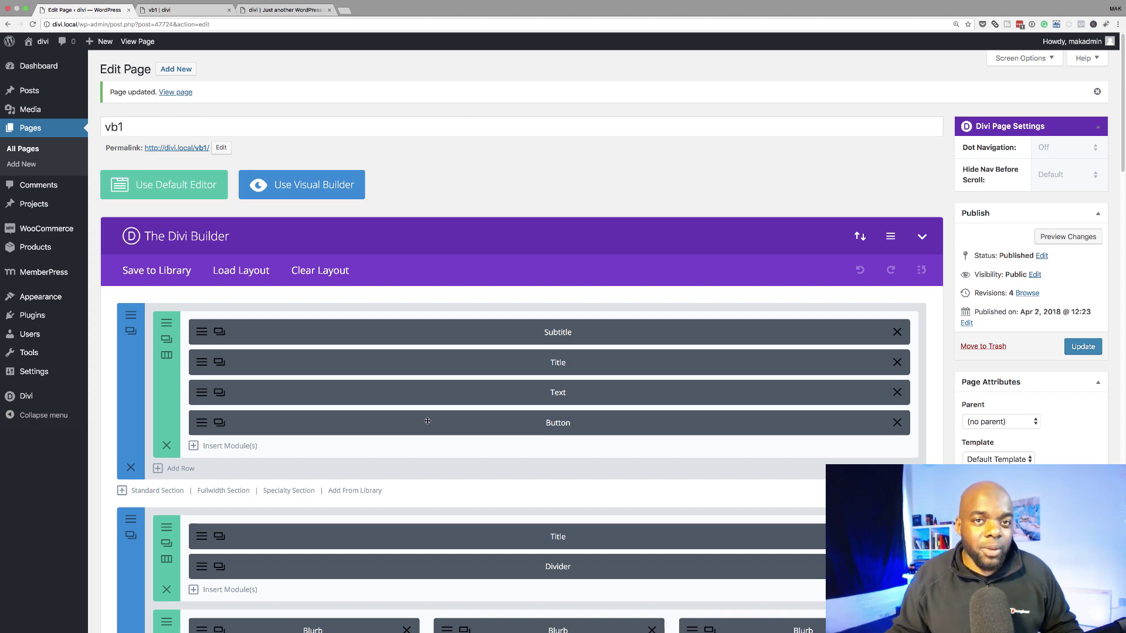
click(179, 5)
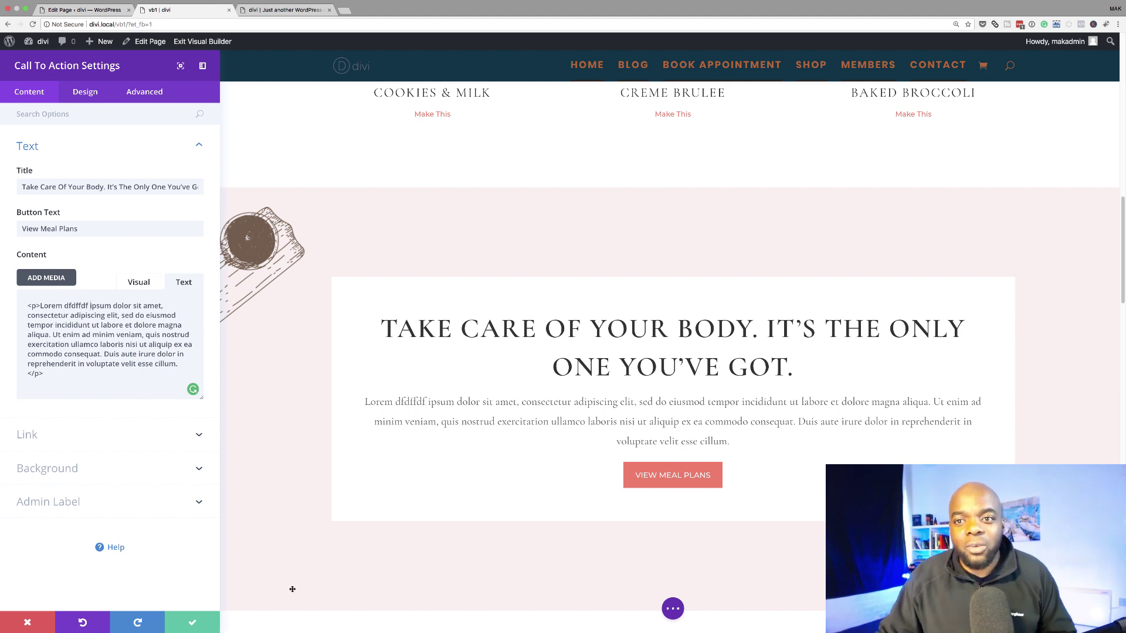
click(192, 622)
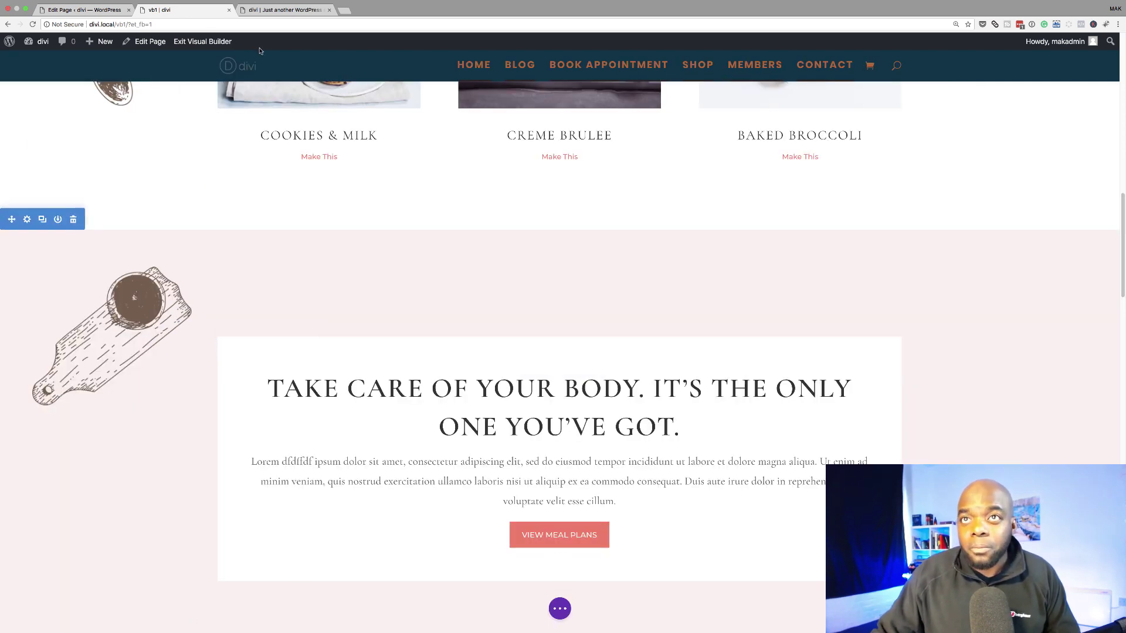
click(105, 10)
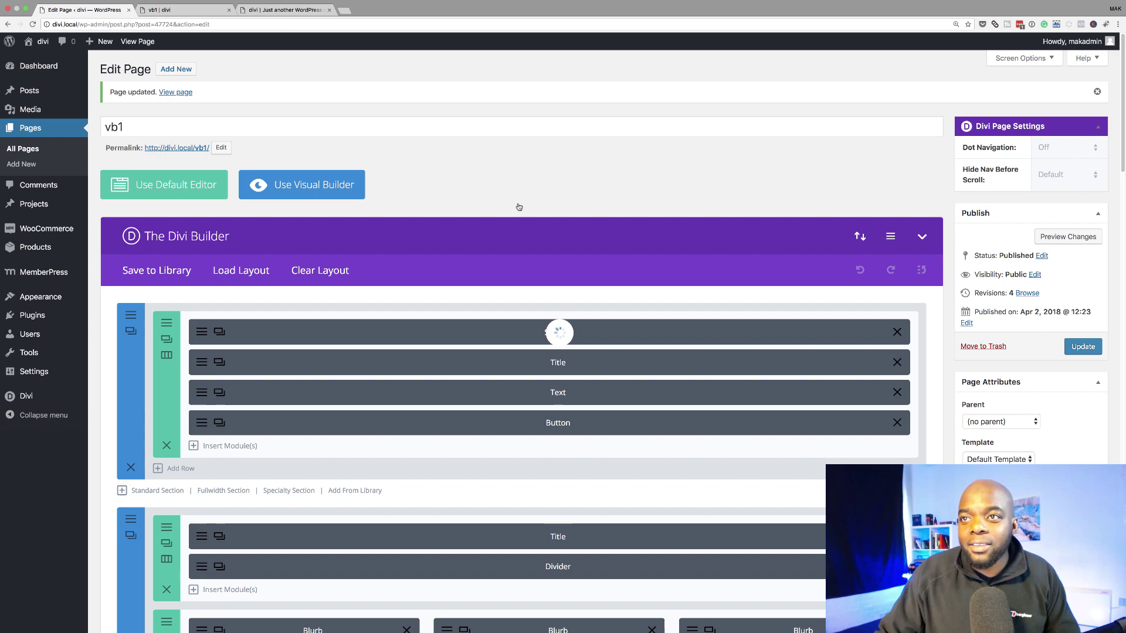
scroll(352, 352, down, 10)
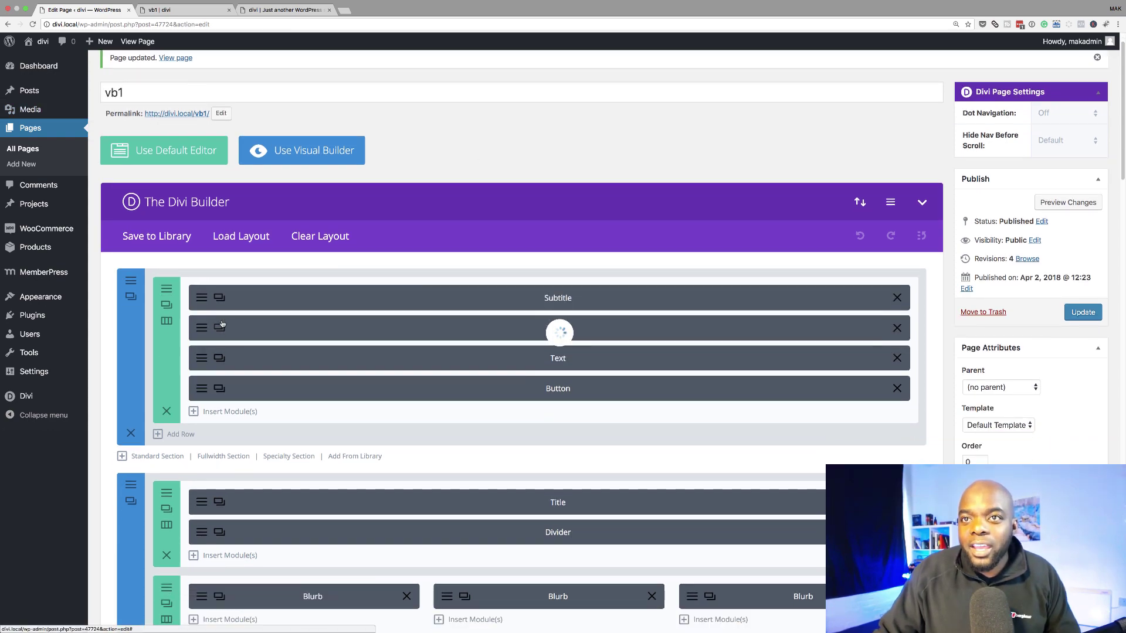
scroll(492, 374, down, 15)
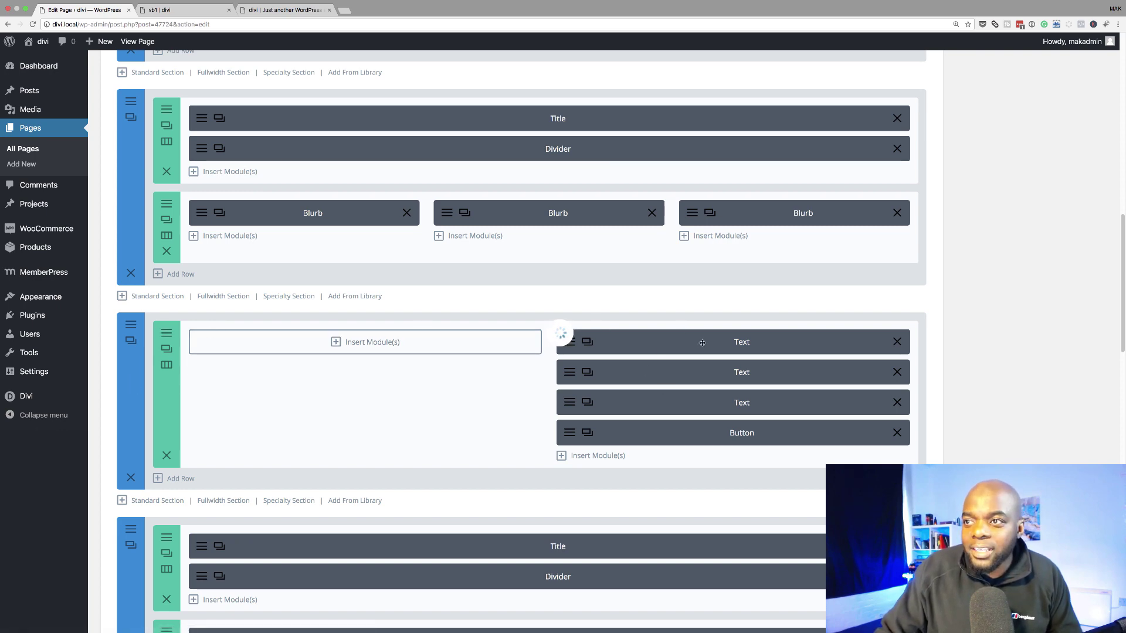
scroll(425, 455, down, 5)
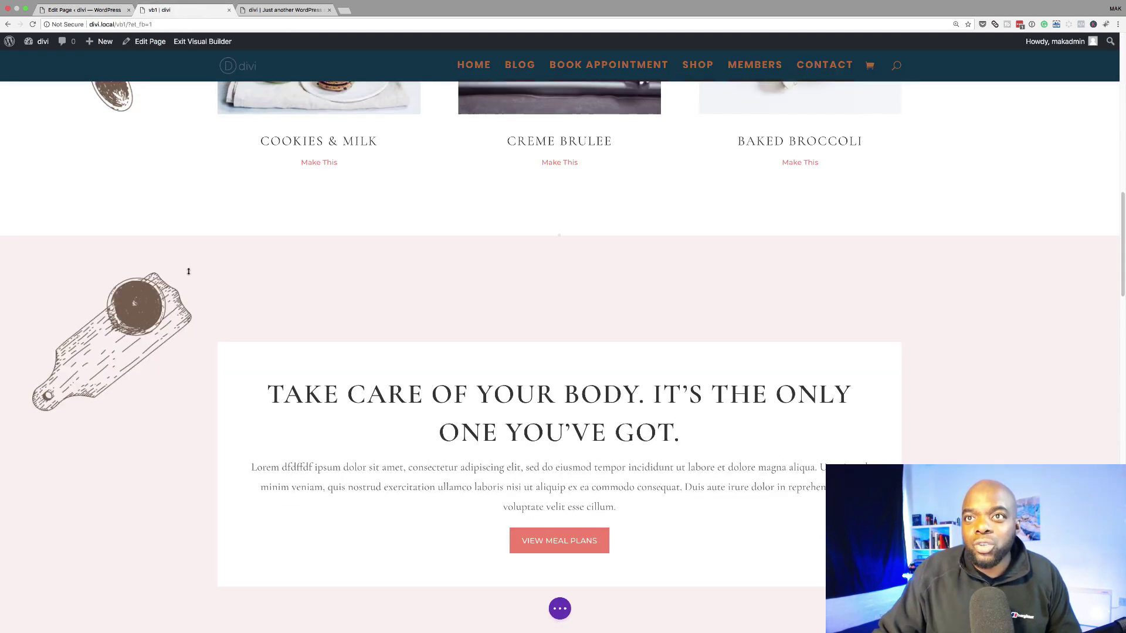
scroll(189, 271, up, 8)
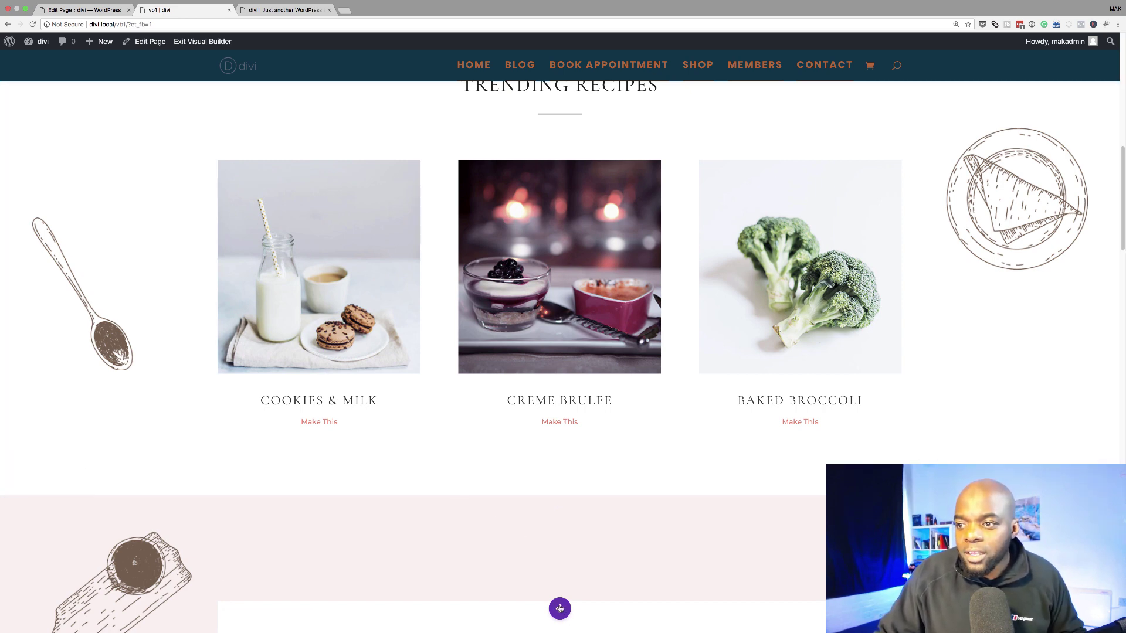
Drag the page settings bar from the bottom to run vertically along the left edge
click(560, 609)
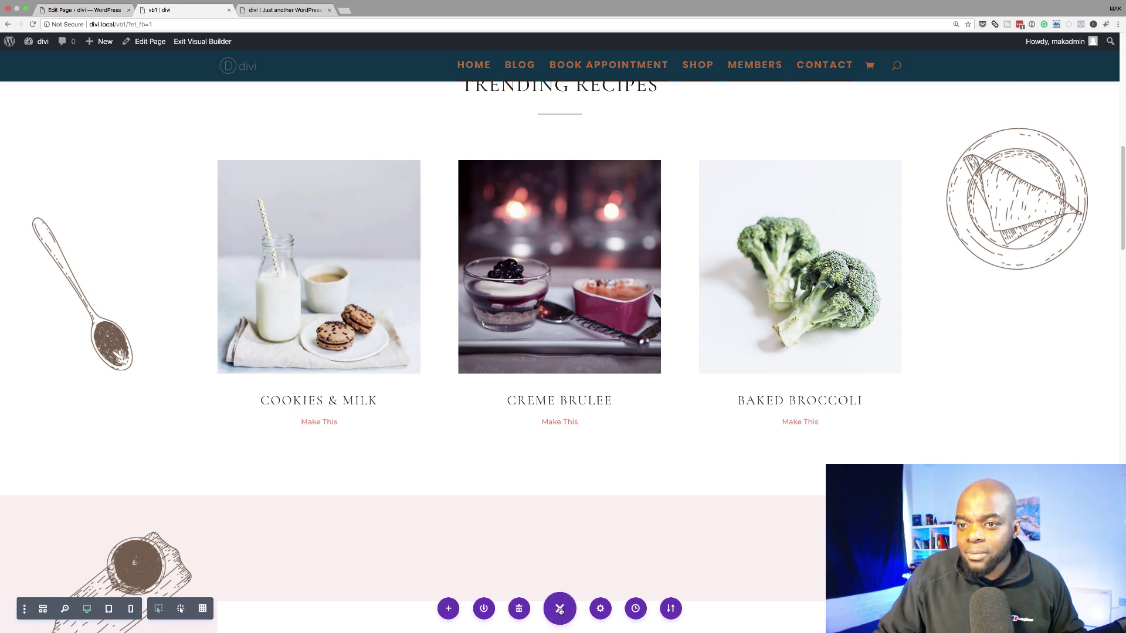
click(559, 608)
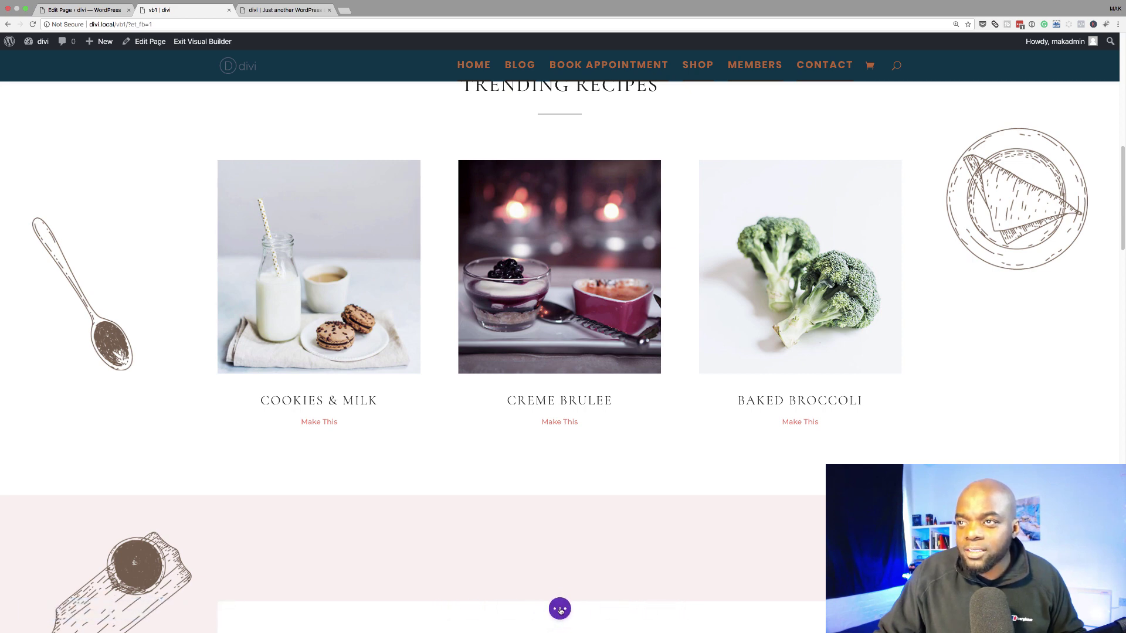
drag(559, 609, 564, 77)
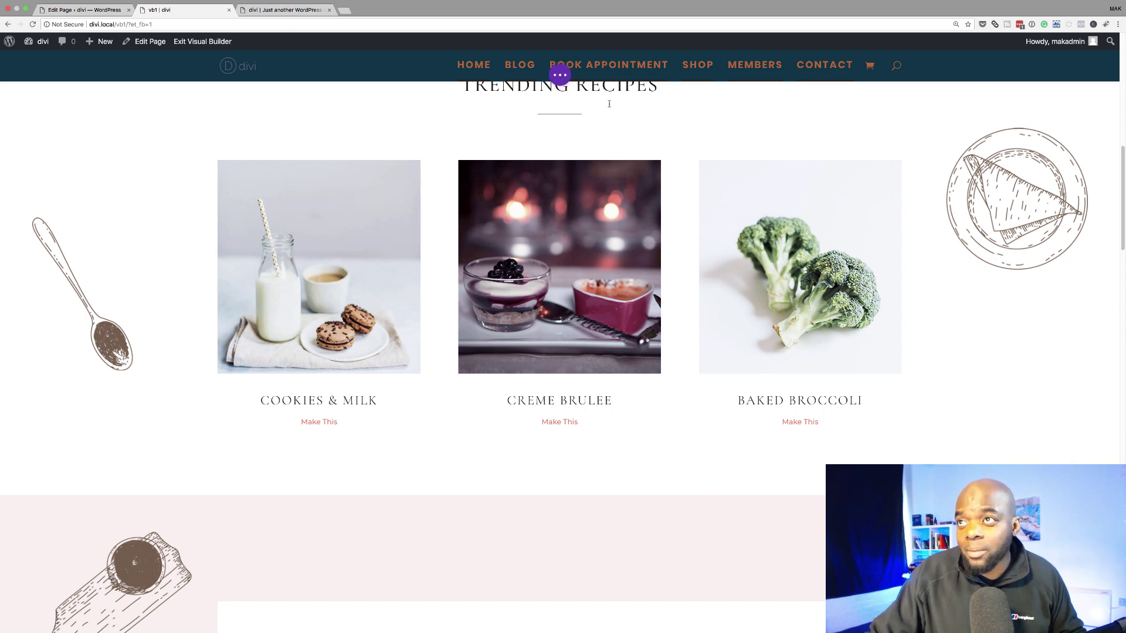
click(559, 75)
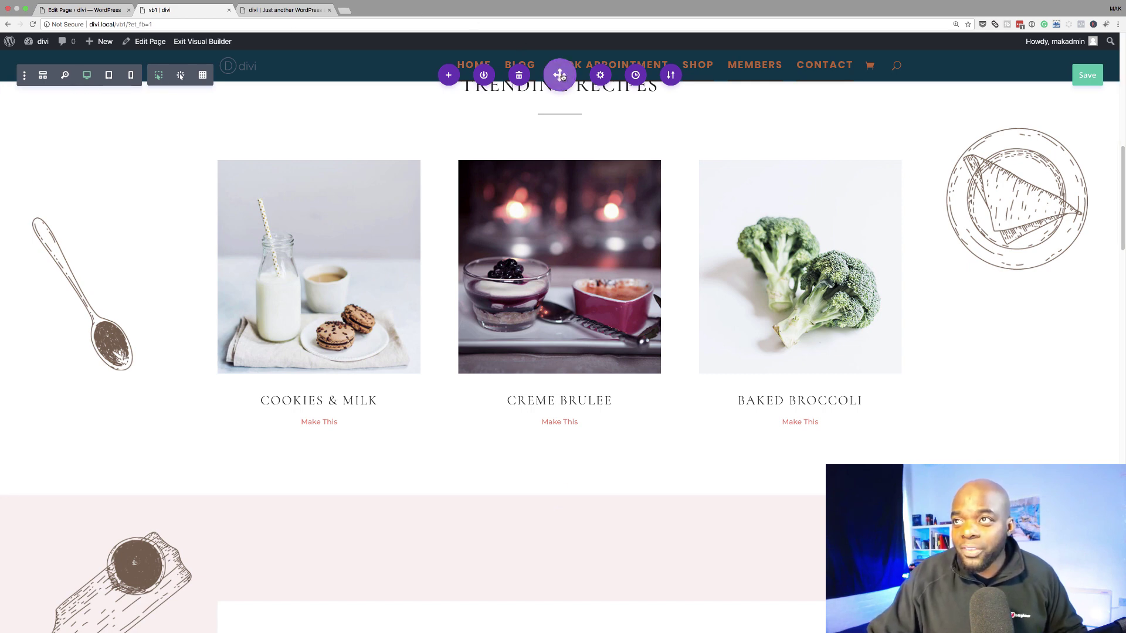
drag(560, 75, 26, 346)
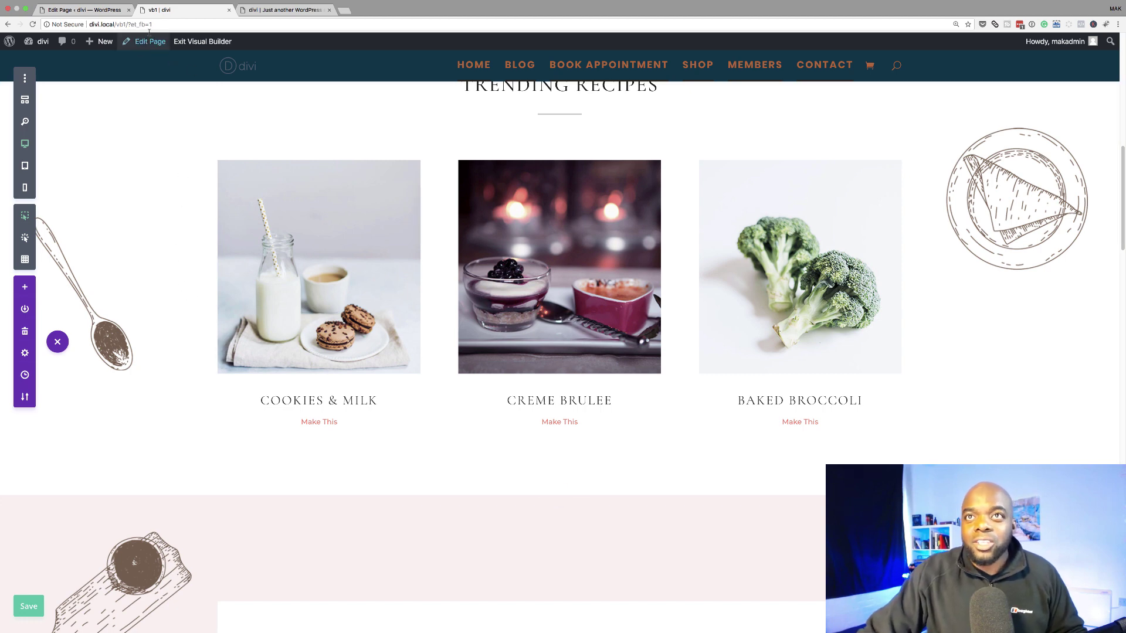
Back in vb1's Visual Builder, close the vertical settings bar and expand it along the bottom
click(104, 11)
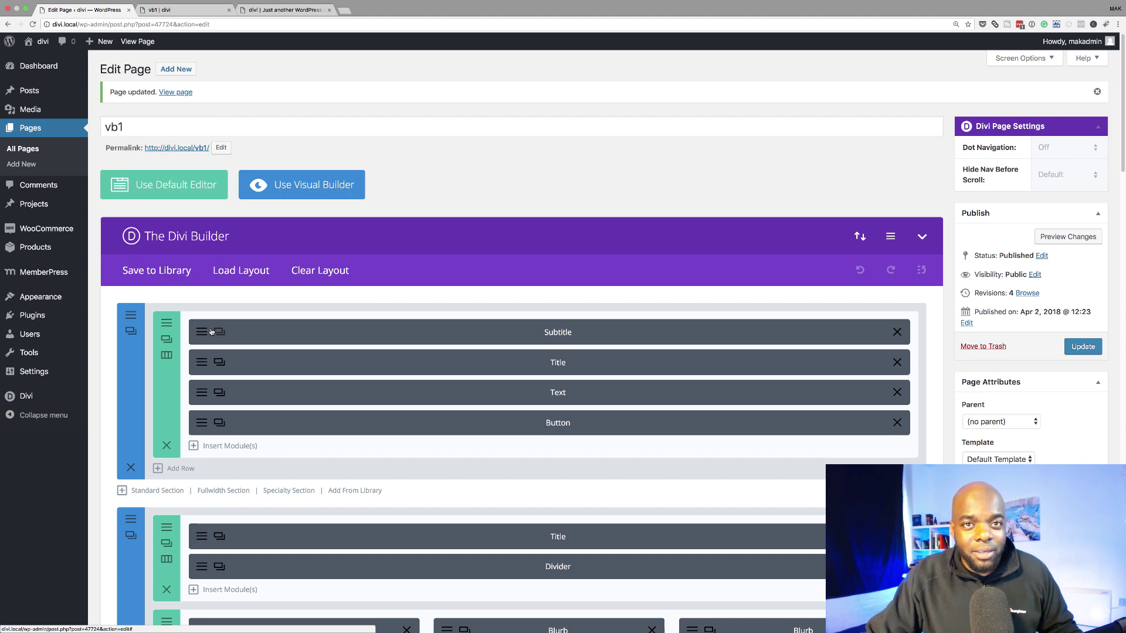
click(158, 10)
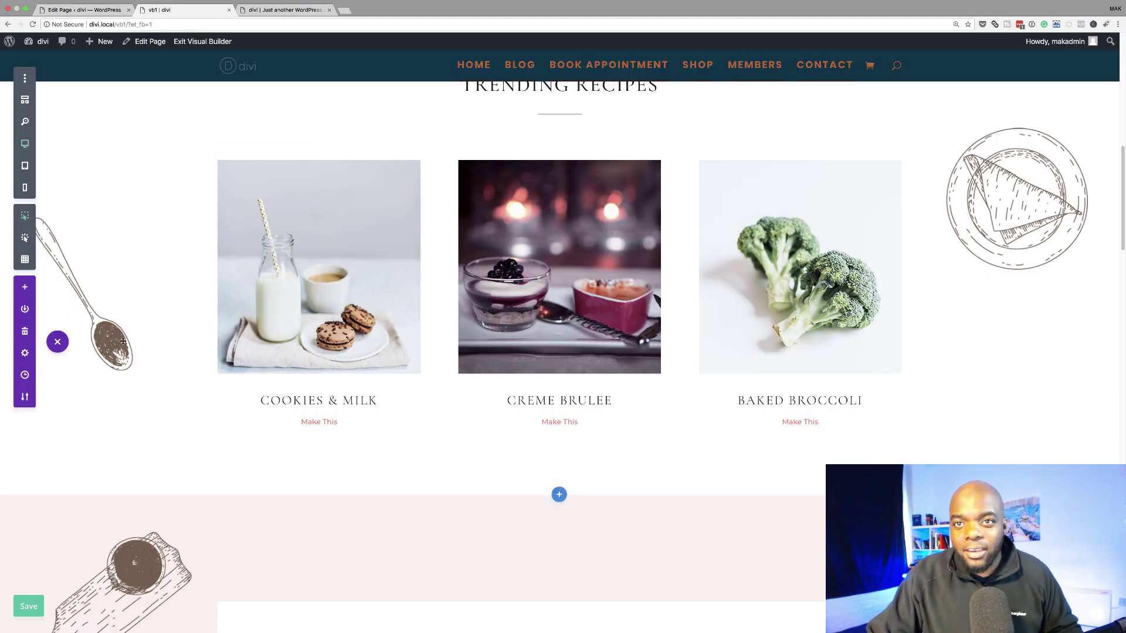
click(58, 341)
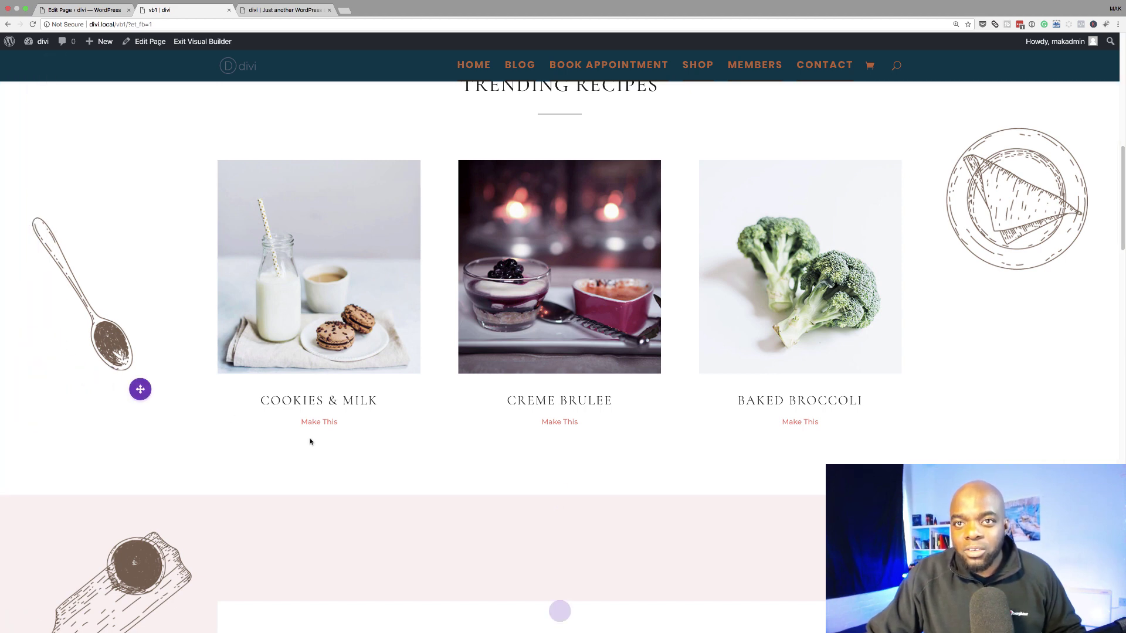
click(588, 610)
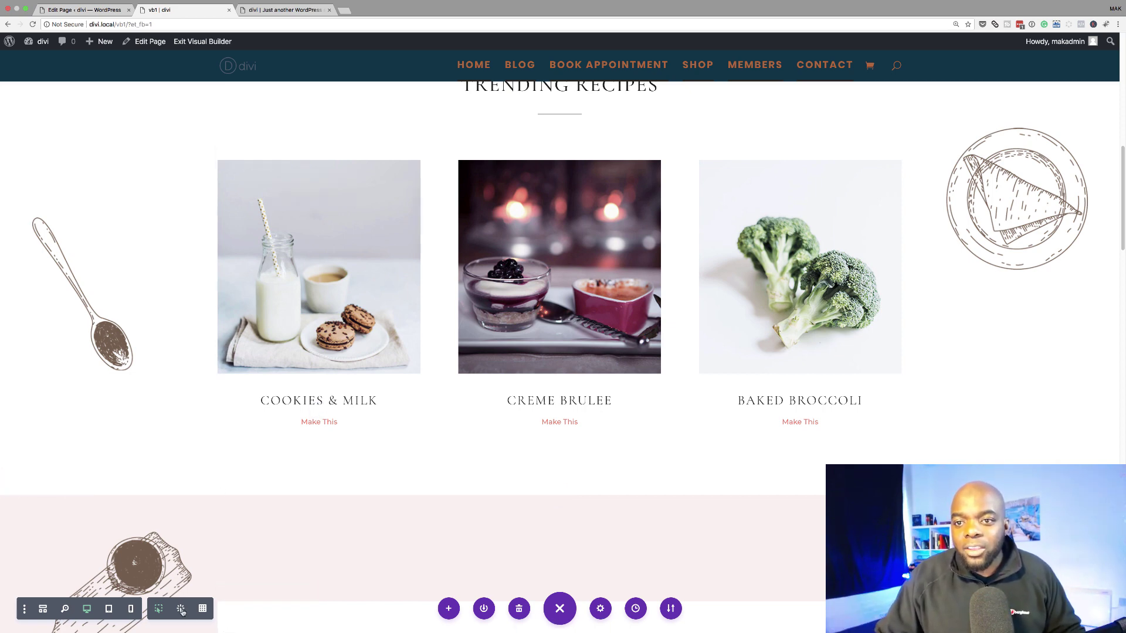
Enable Hover Mode and Grid Mode, then drag the recipe row's bottom padding to 70px, then reduce it ~30px
click(181, 611)
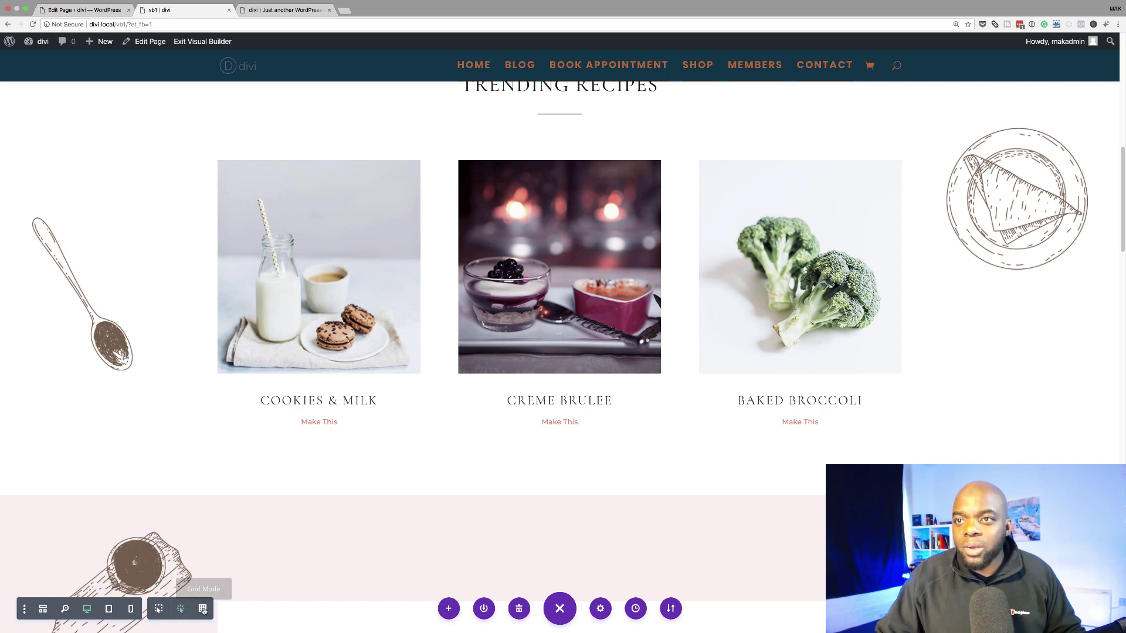
click(199, 610)
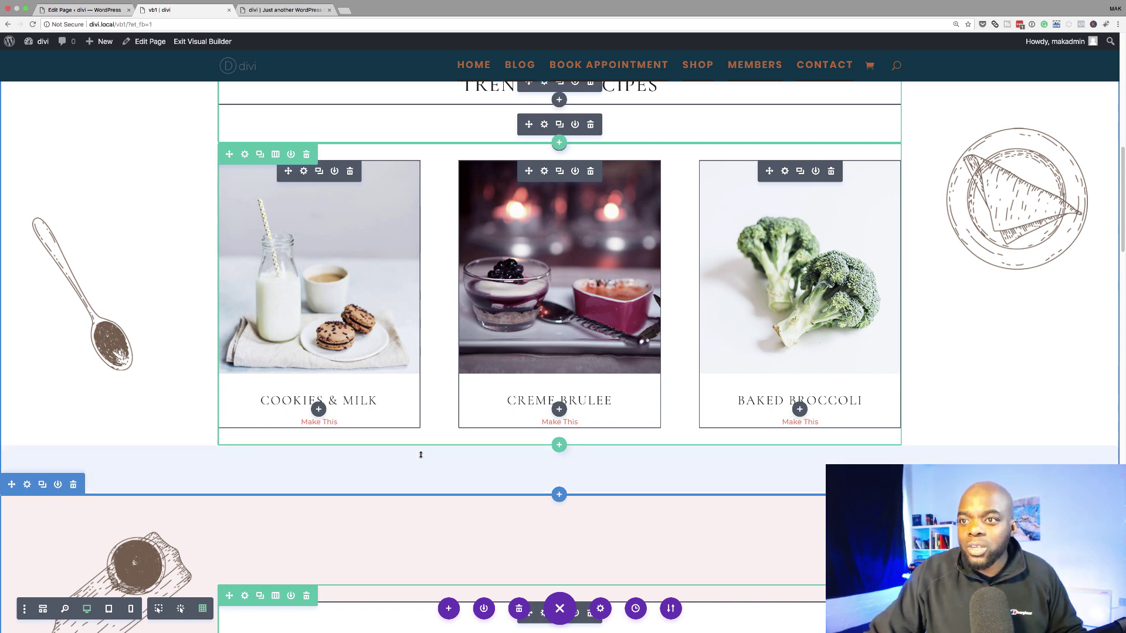
drag(438, 441, 443, 464)
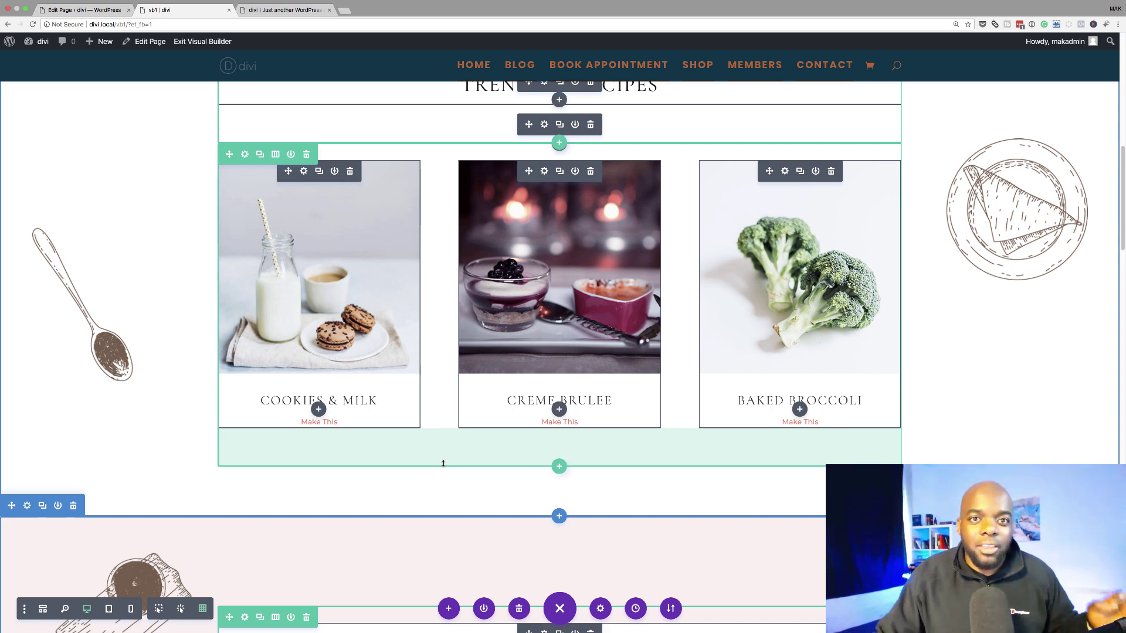
drag(443, 465, 444, 449)
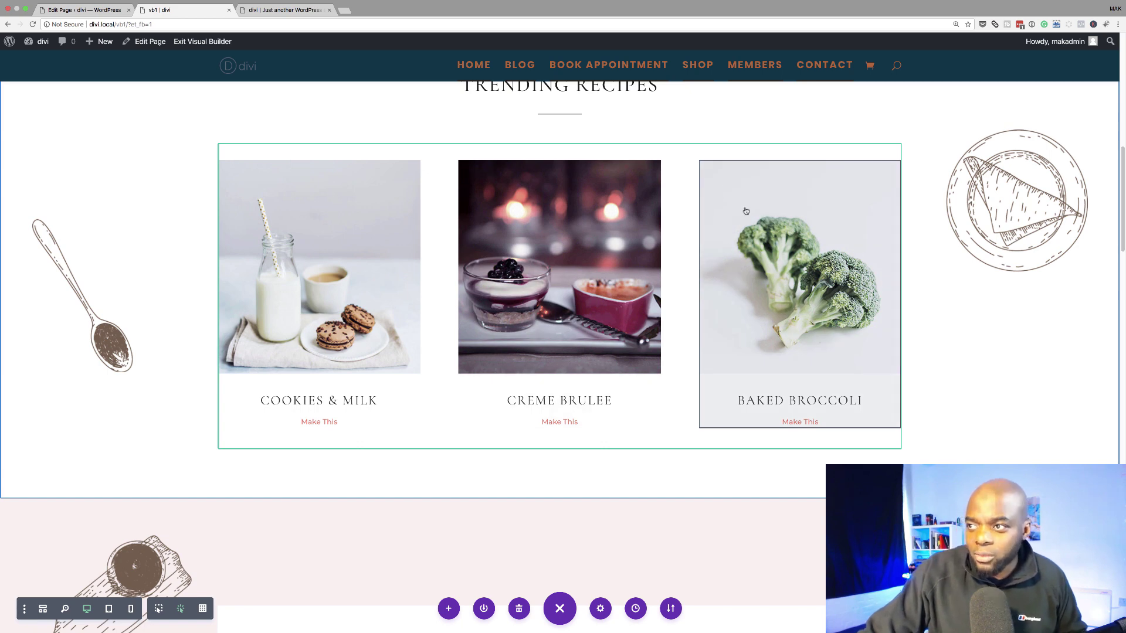
Open the Baked Broccoli blurb's settings, then go to vb1's backend Edit Page
mouse_move(749, 194)
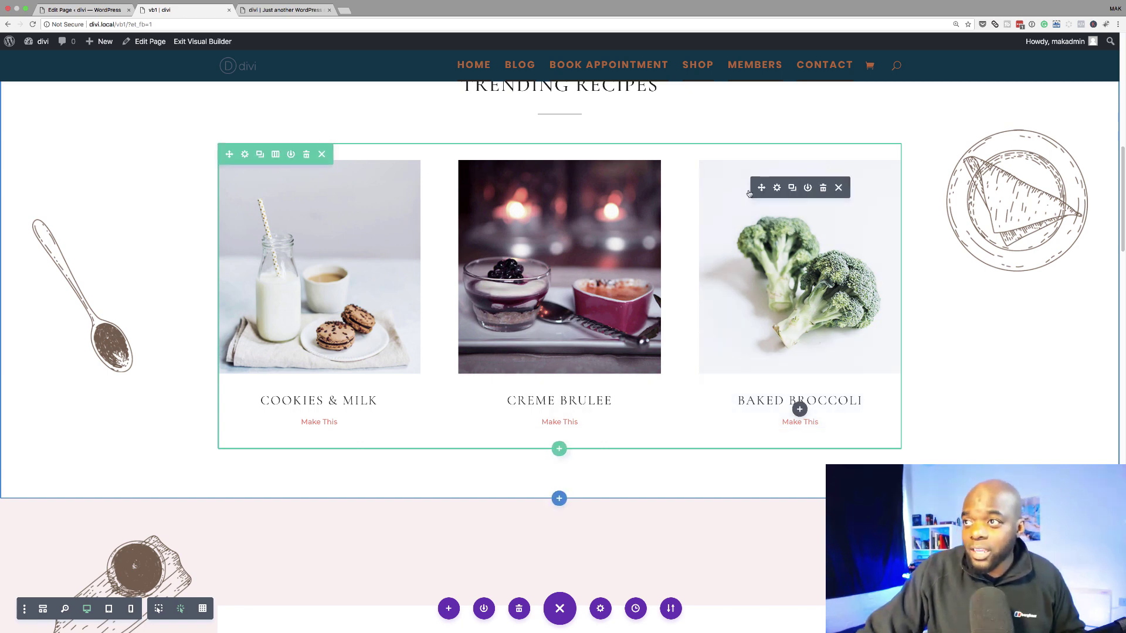
click(778, 188)
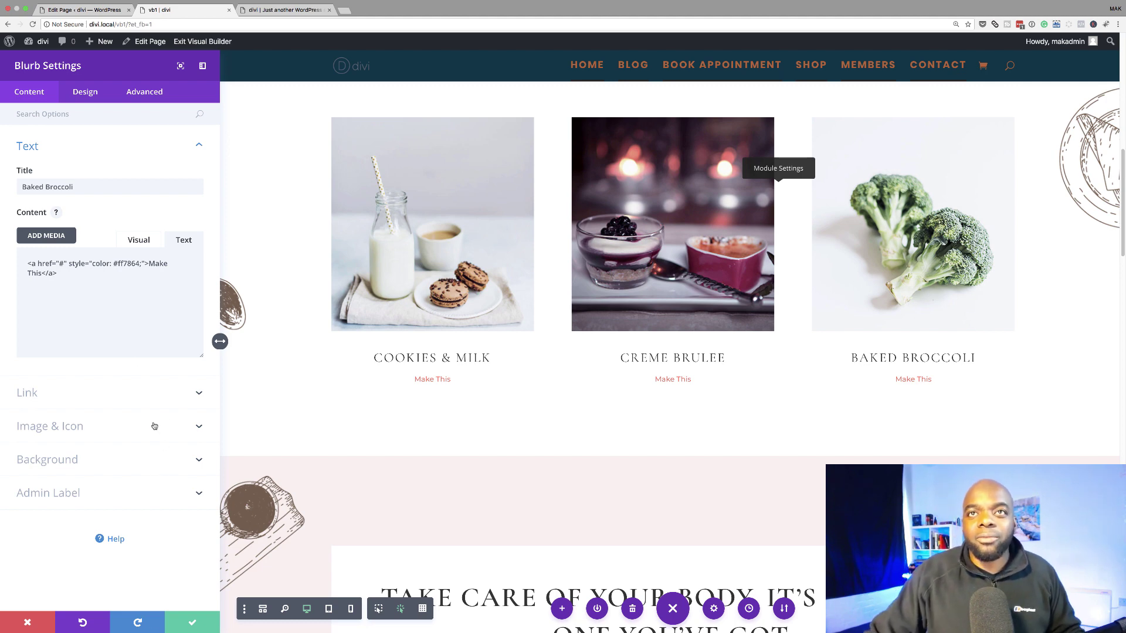
click(108, 15)
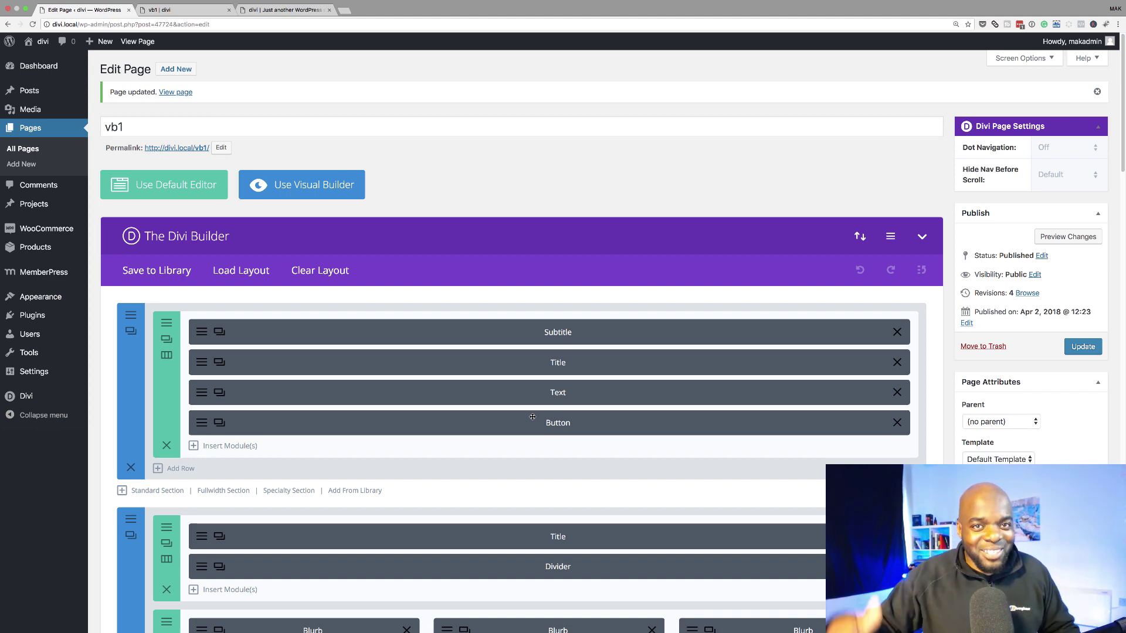
Save and close the Baked Broccoli blurb settings and switch to Wireframe View
click(194, 12)
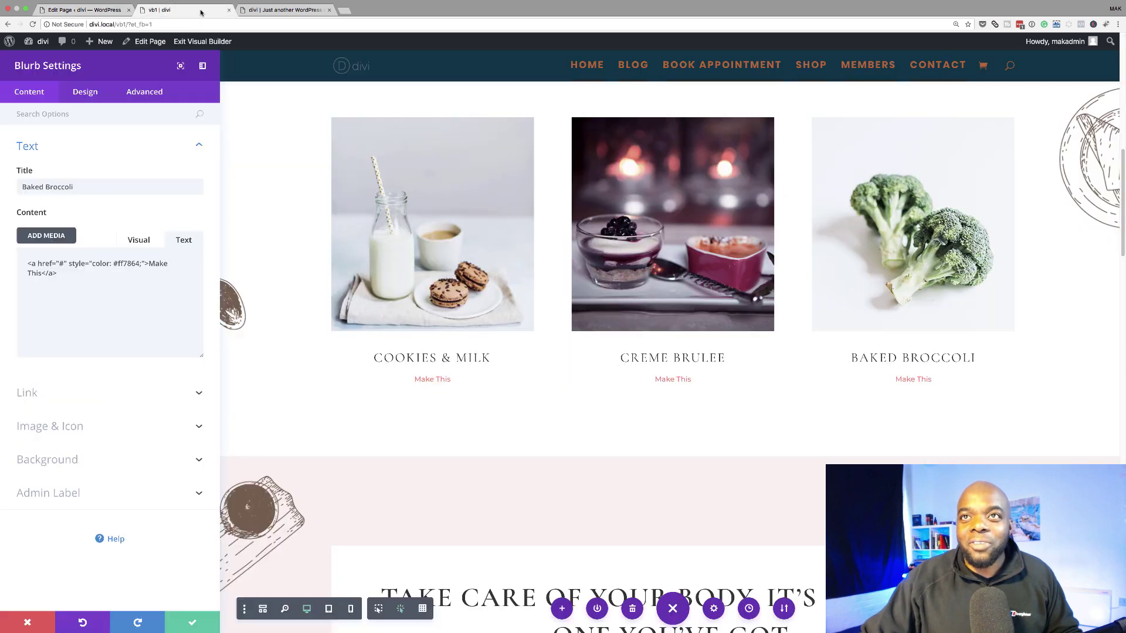
click(194, 623)
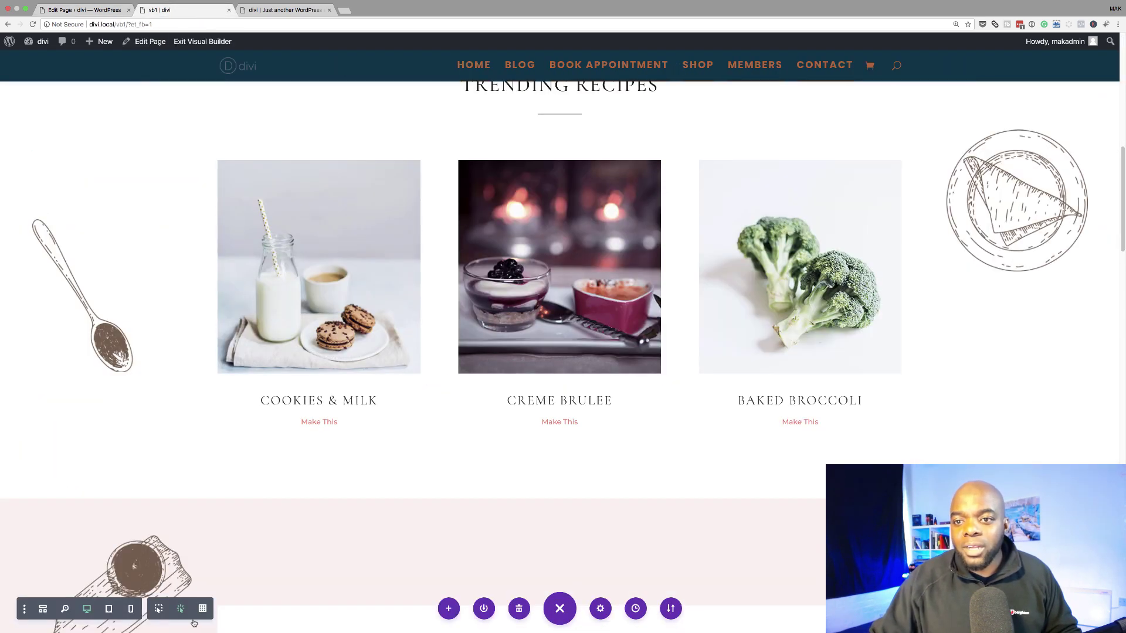
click(42, 611)
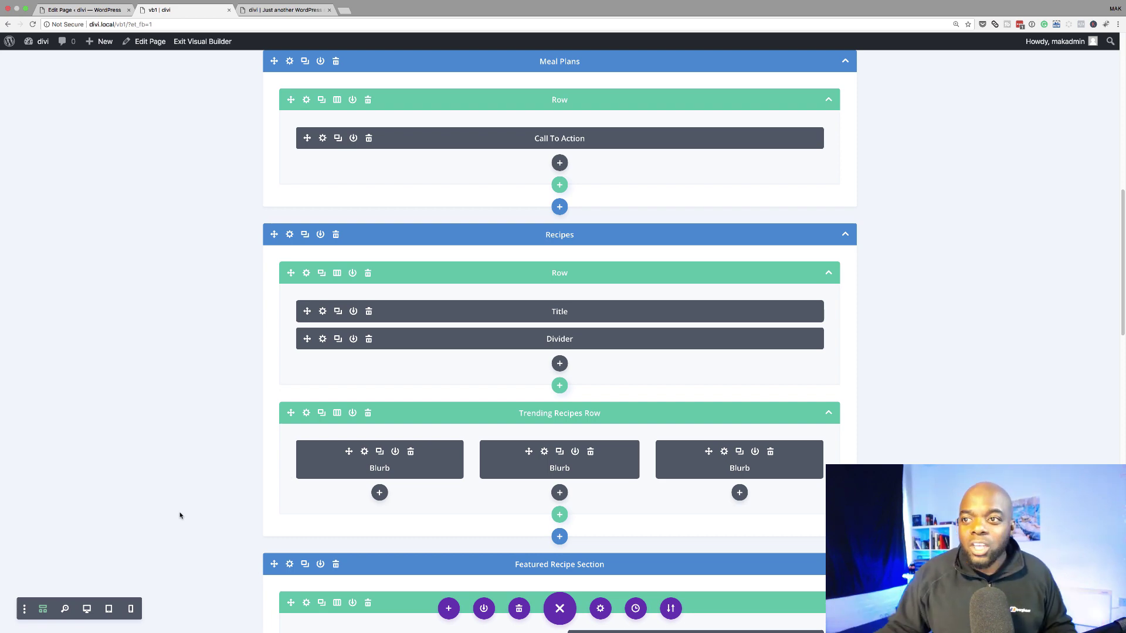
Compare with the backend builder, then rename the Recipes section label to 'fgffgf'
click(109, 10)
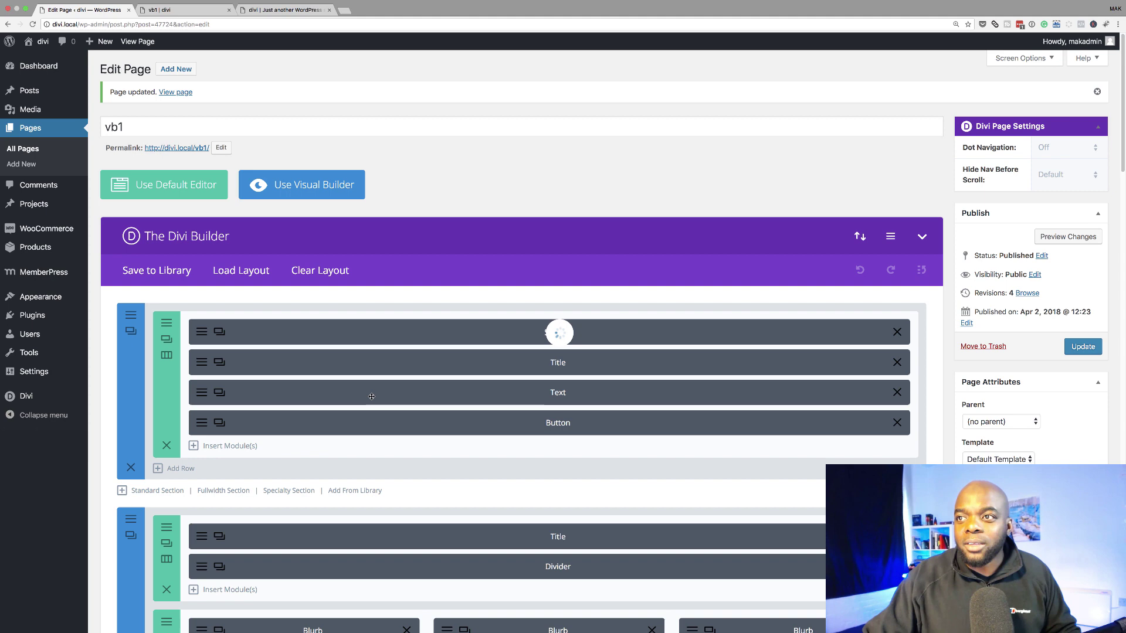
scroll(361, 468, down, 5)
scroll(360, 468, down, 2)
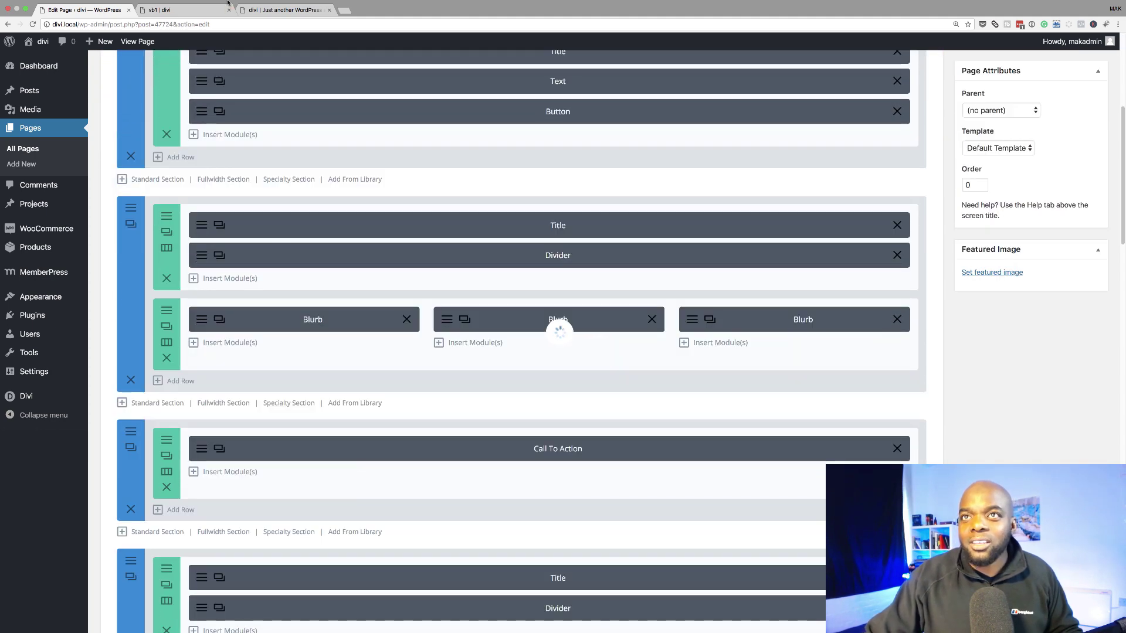
key(ctrl+Tab)
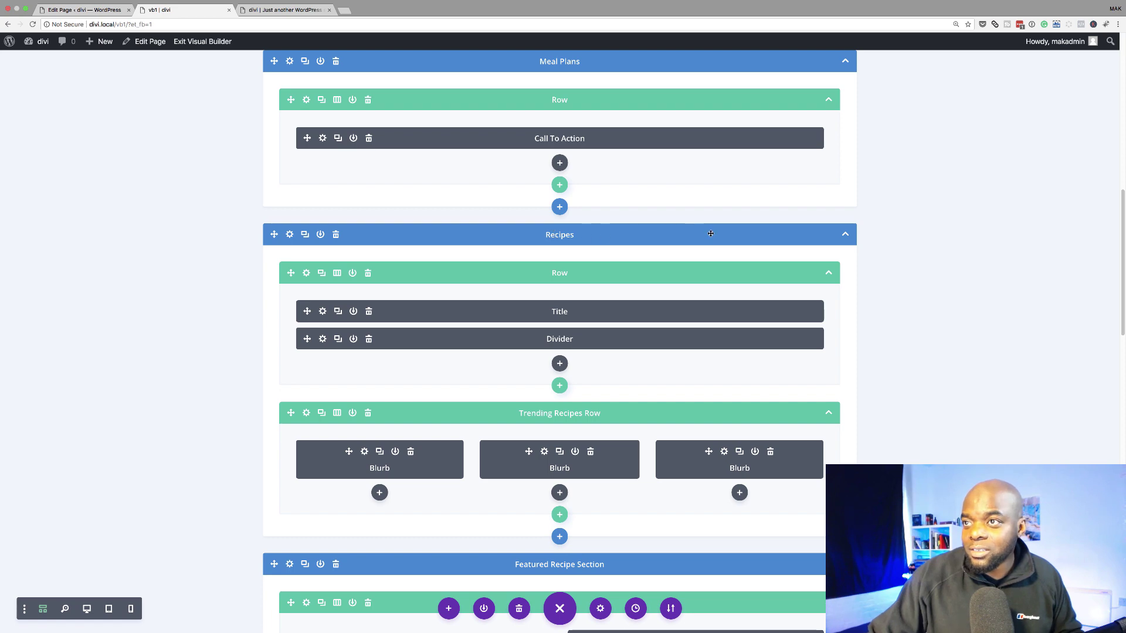
key(ctrl+shift+Tab)
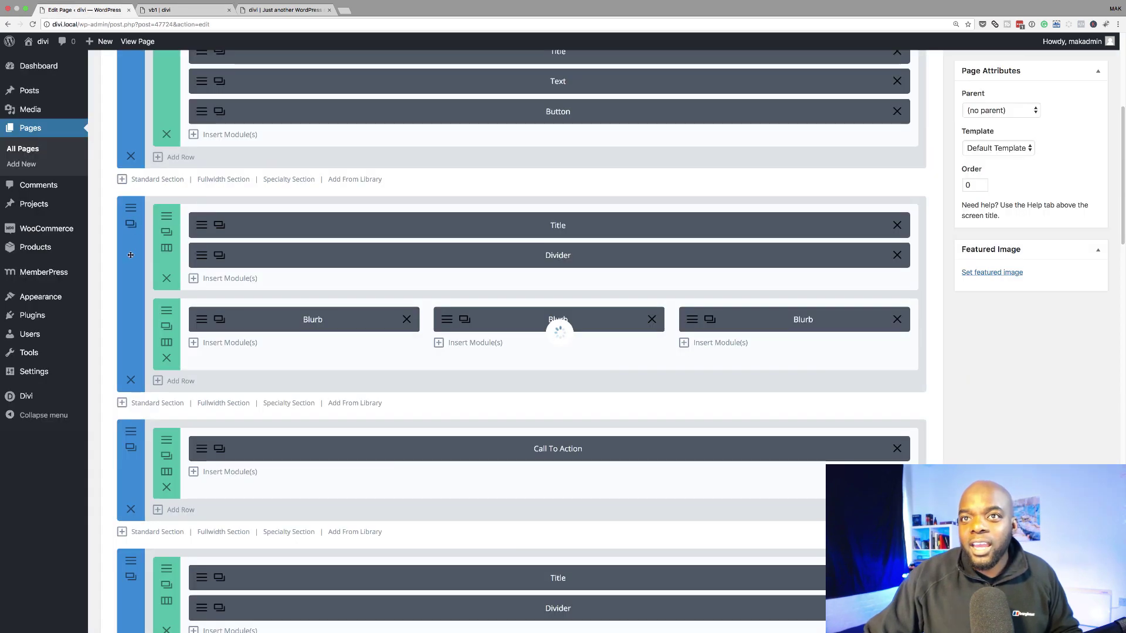
click(182, 11)
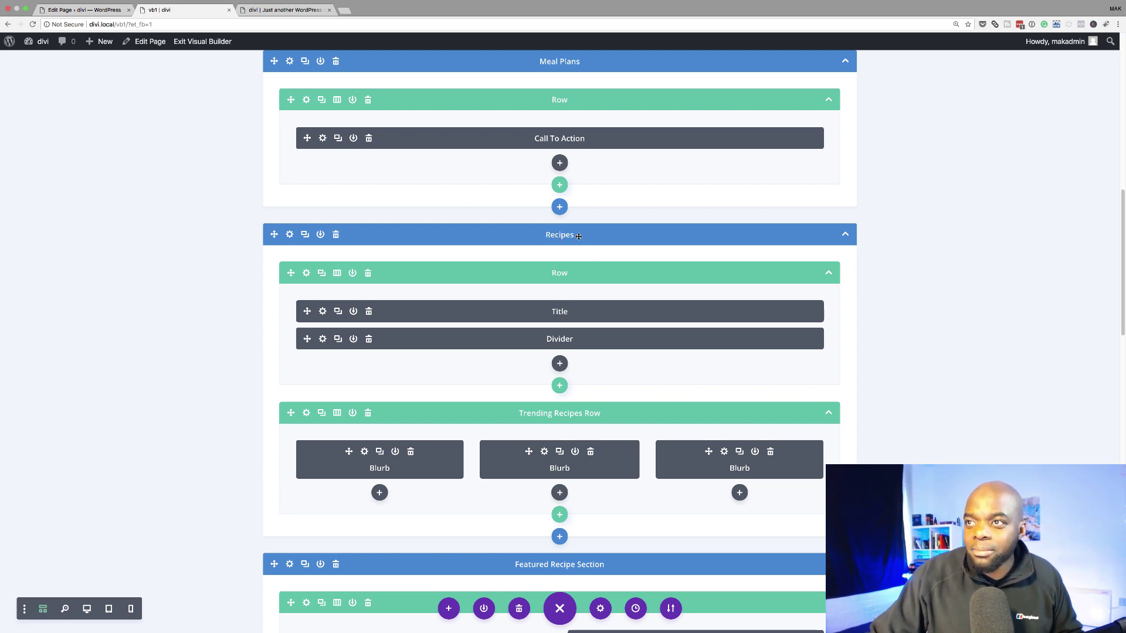
double_click(561, 235)
text(fgffgf)
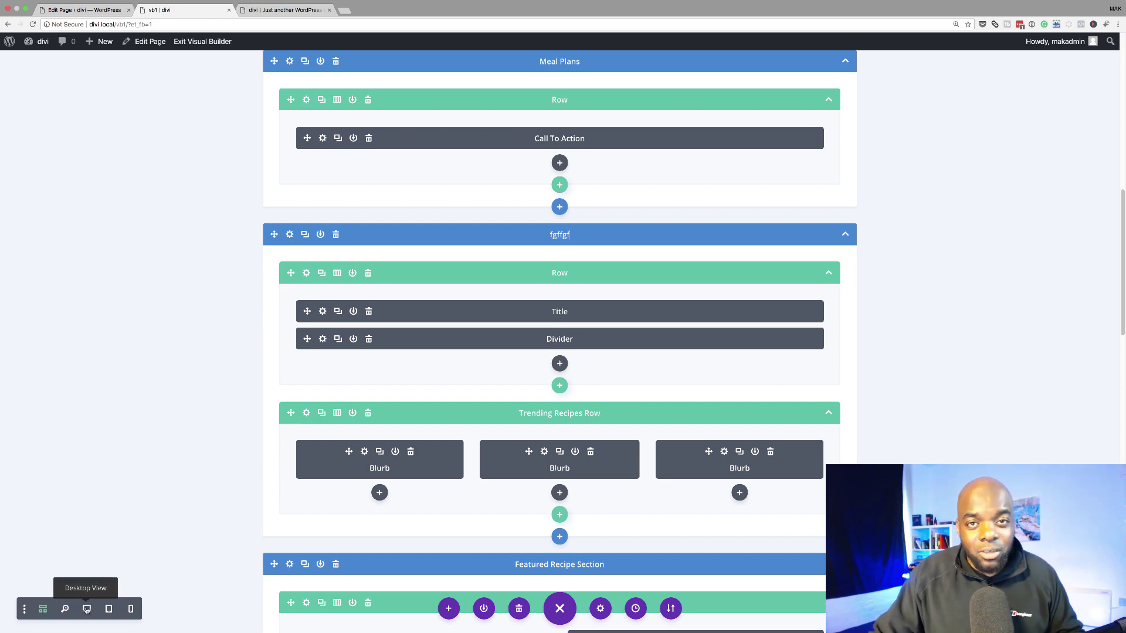
Return to Desktop View and update the page from the backend editor
click(87, 610)
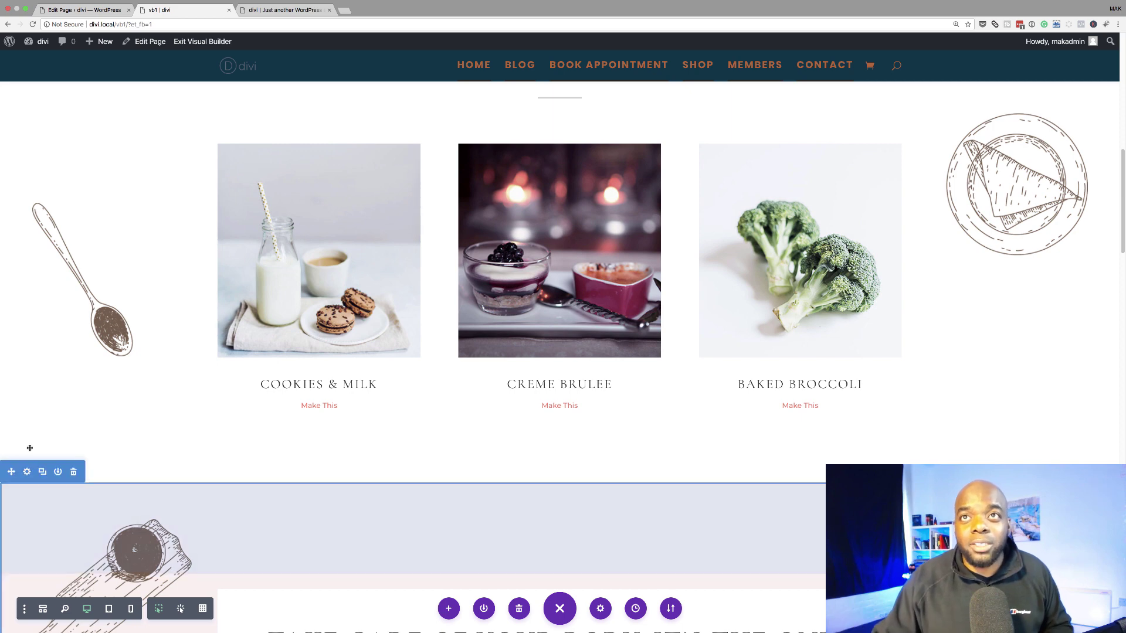
click(92, 10)
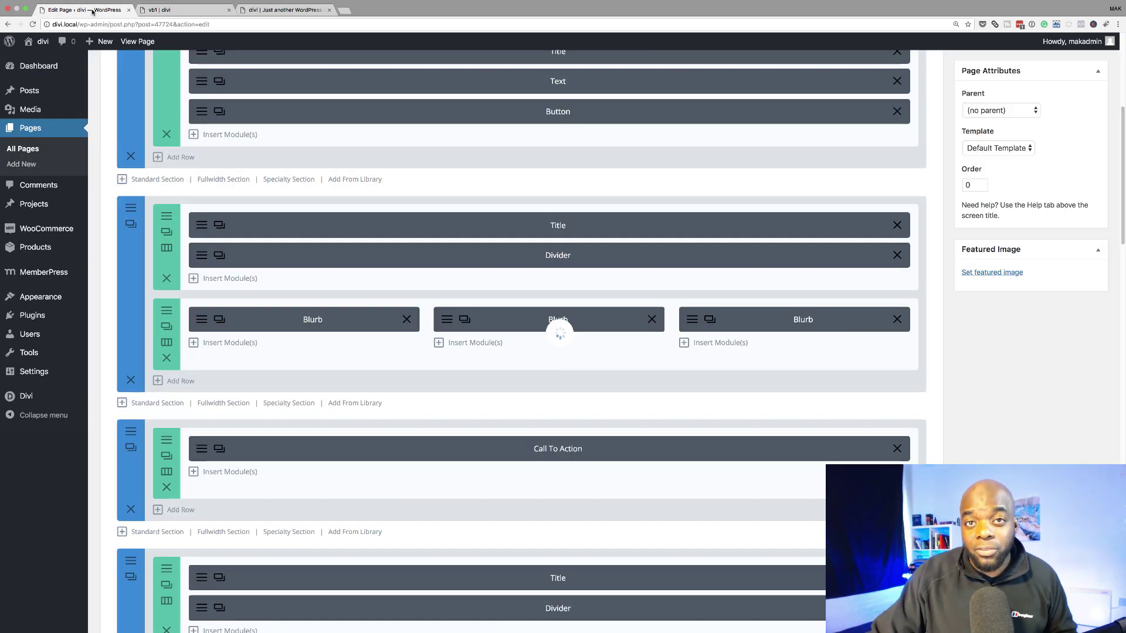
scroll(836, 418, up, 5)
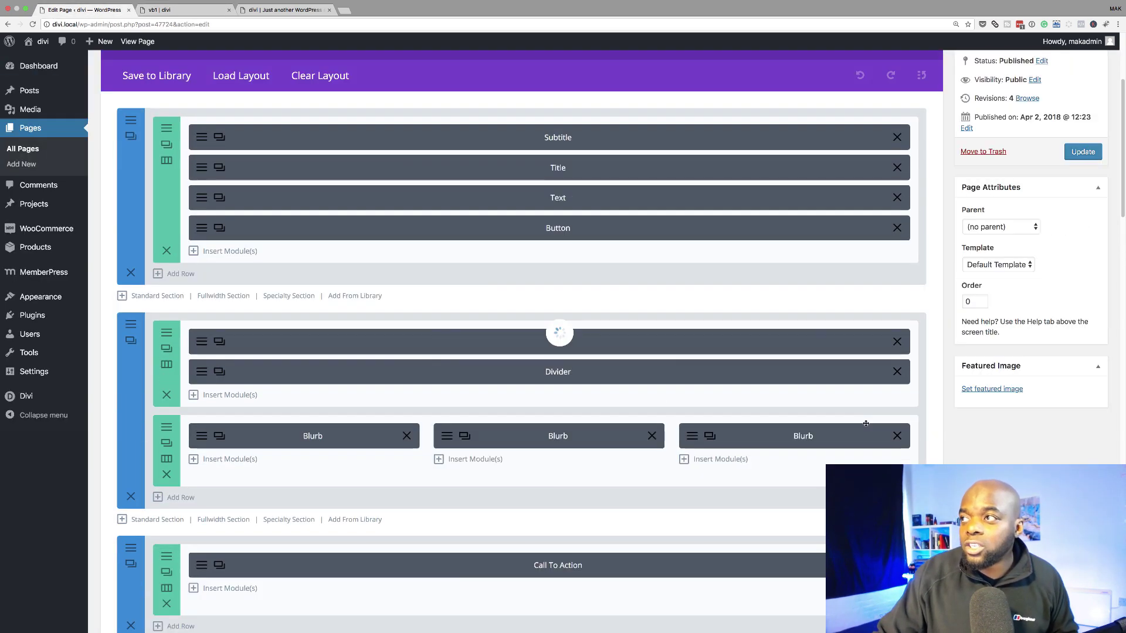
click(1083, 347)
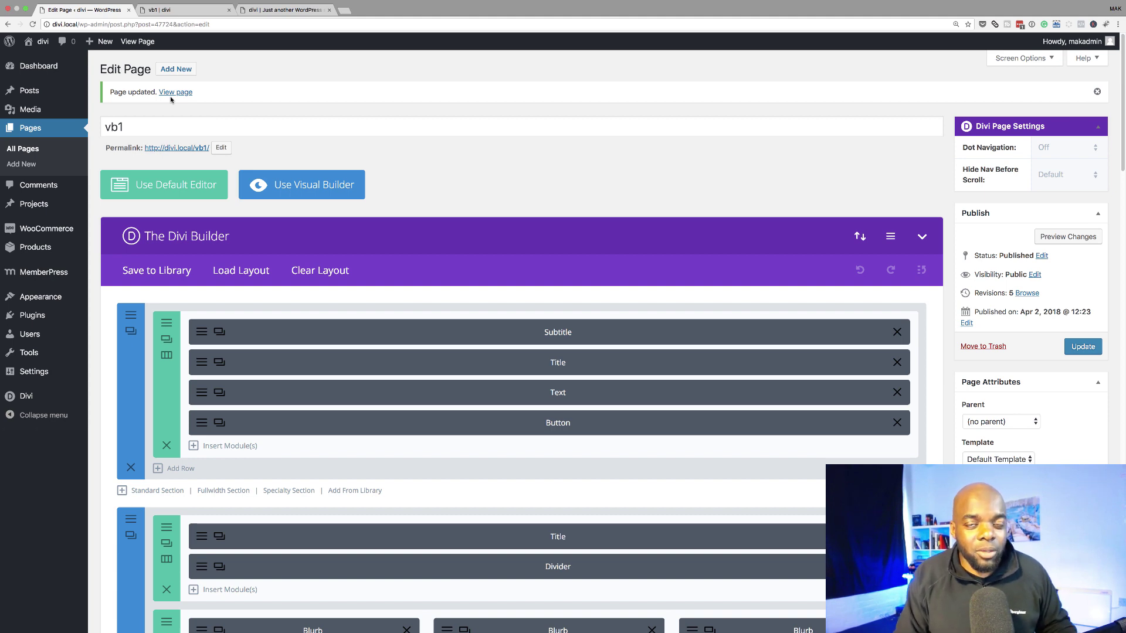
Go back to the Visual Builder and scroll to the 'Take care of your body' section
click(189, 12)
scroll(455, 415, down, 5)
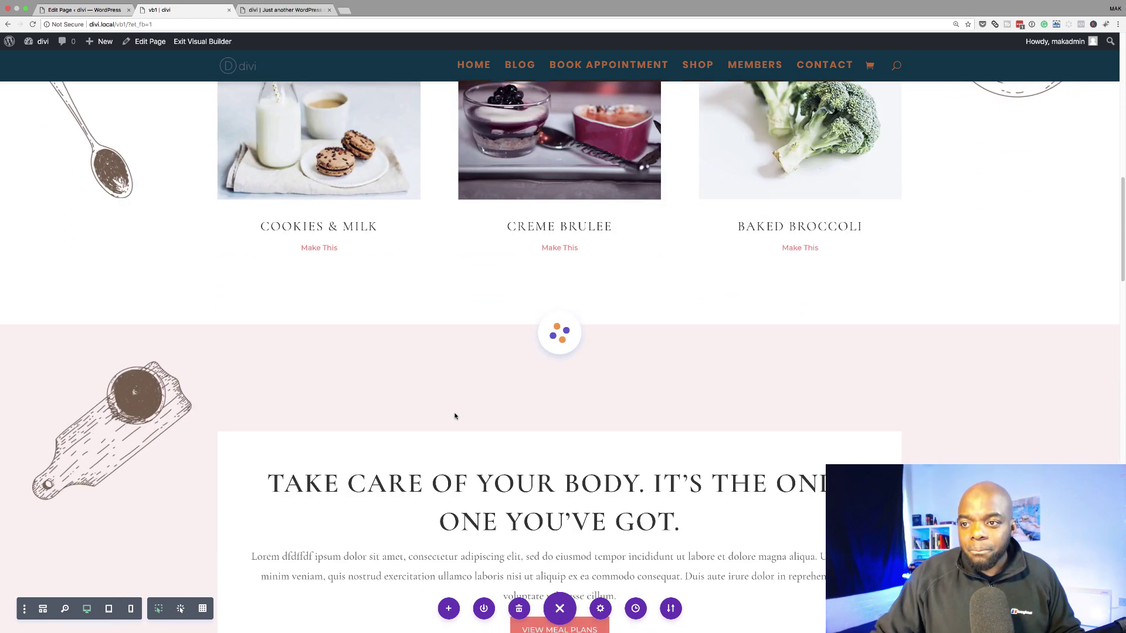
scroll(455, 414, down, 1)
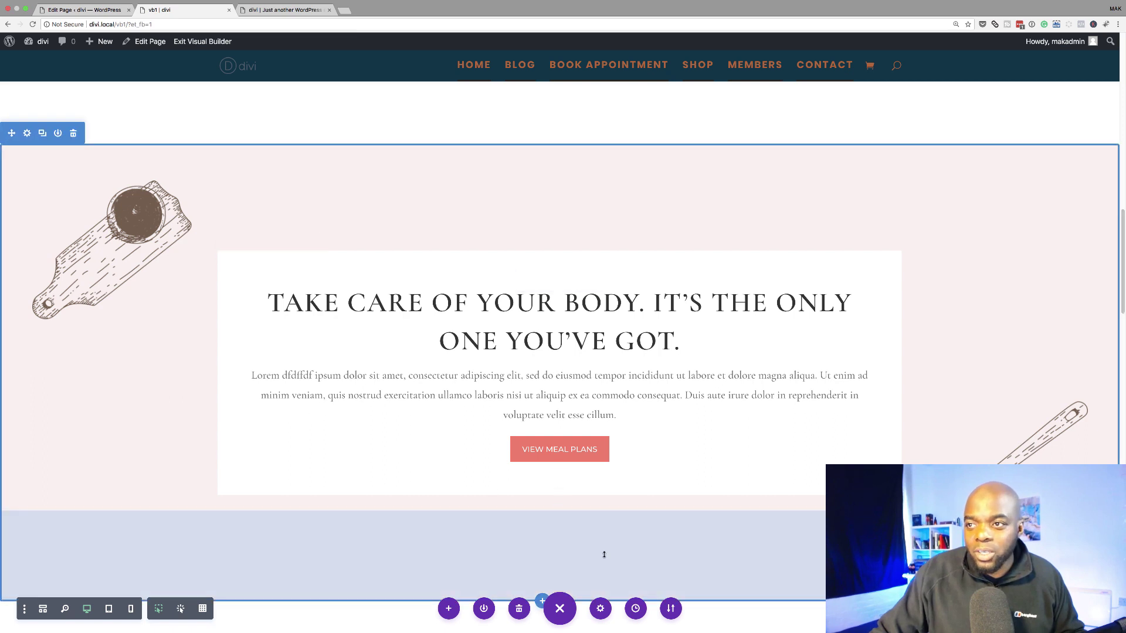
Open Page Settings > Advanced > Custom CSS and place the cursor in the empty CSS field
click(600, 610)
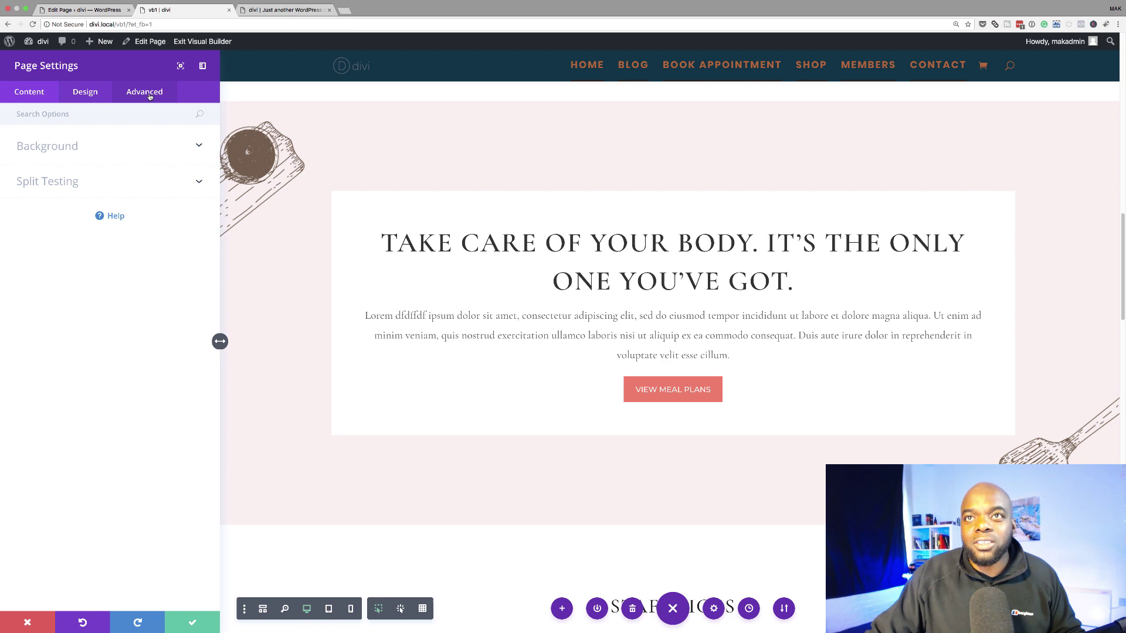
click(148, 94)
click(73, 147)
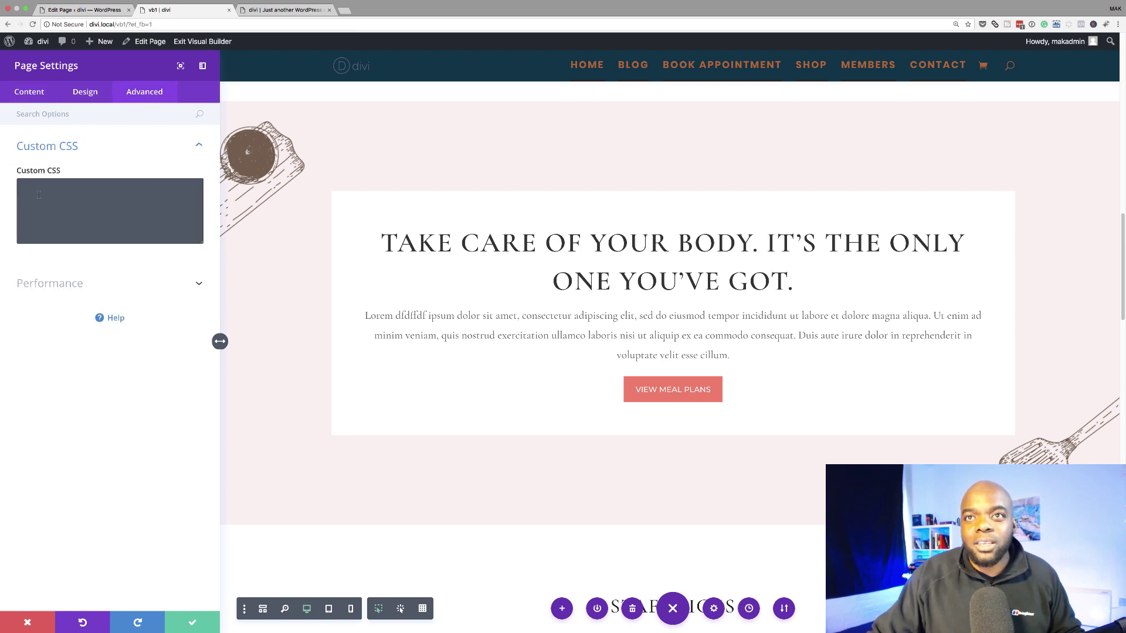
click(158, 192)
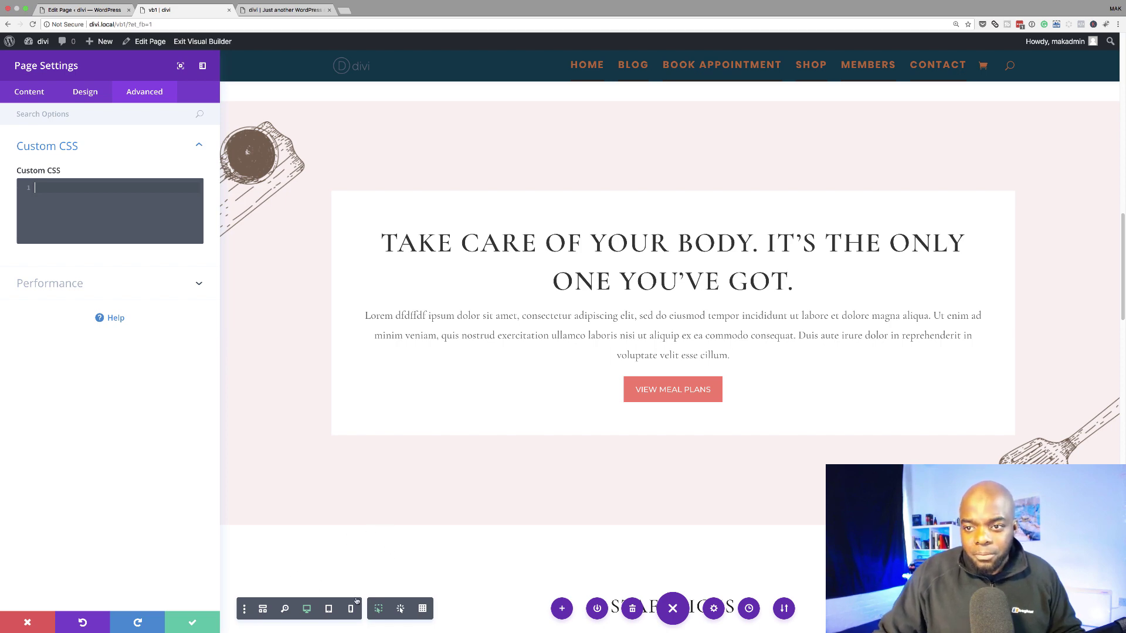
Zoom out to preview the whole layout, then return to full size
click(286, 610)
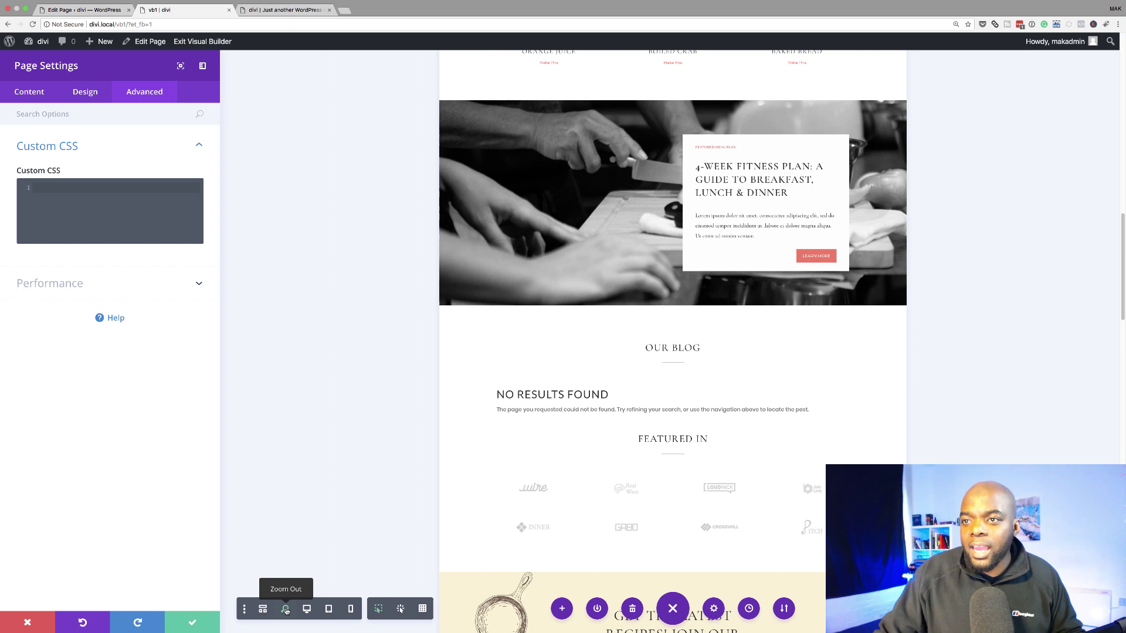
scroll(290, 609, up, 10)
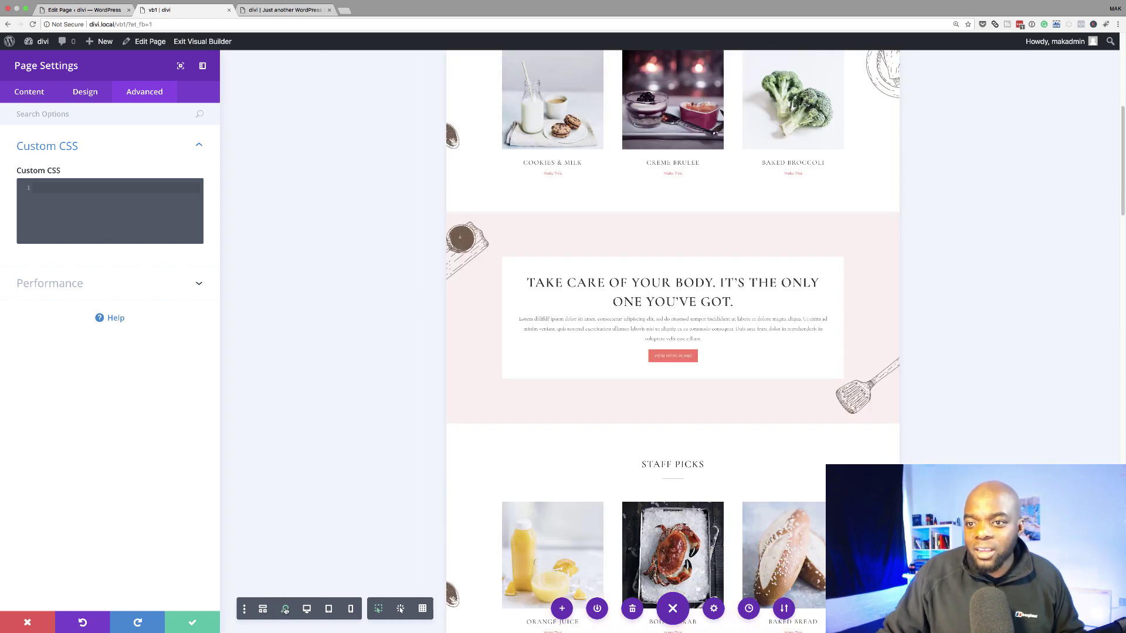
click(286, 610)
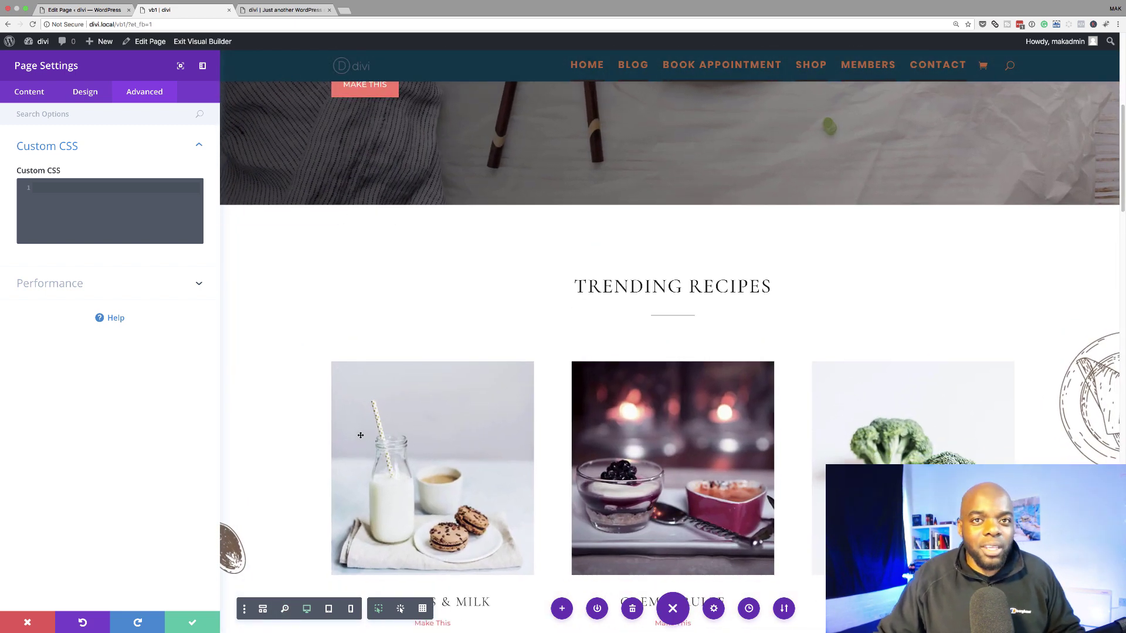